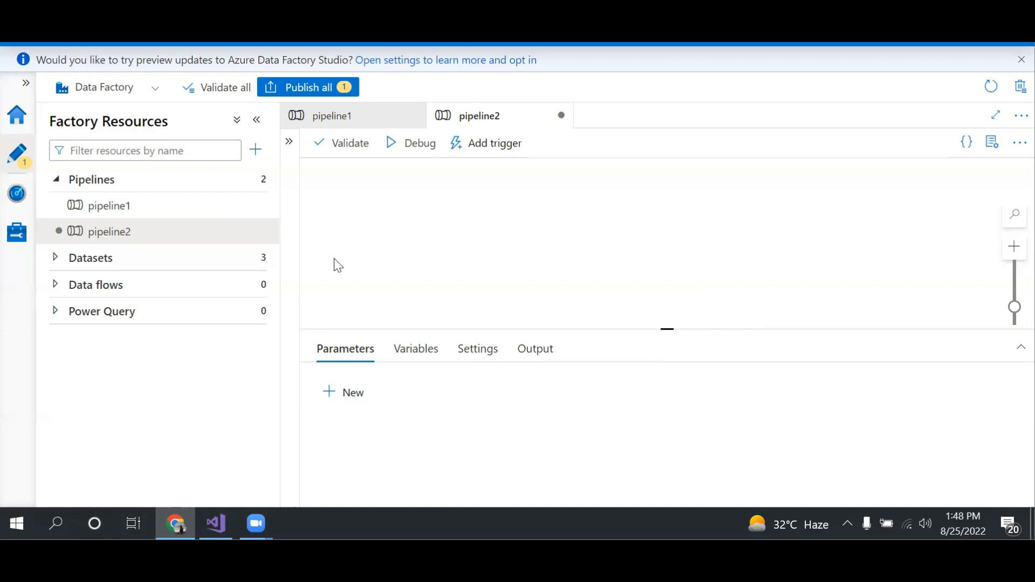
Open Notepad and write the lines Day1, Source, File1, File2 and File2 beneath one another.
key("super+r")
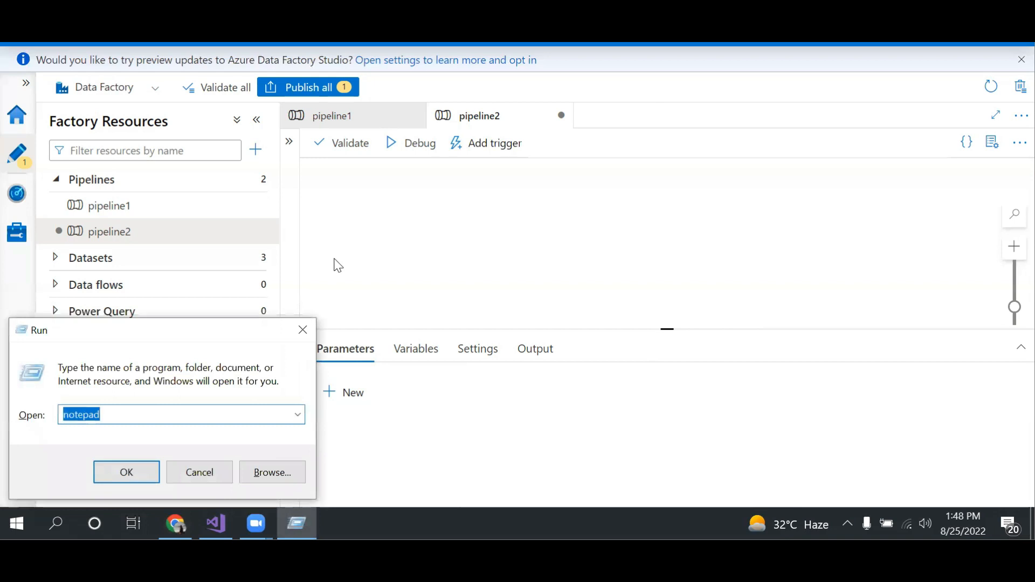
key("Return")
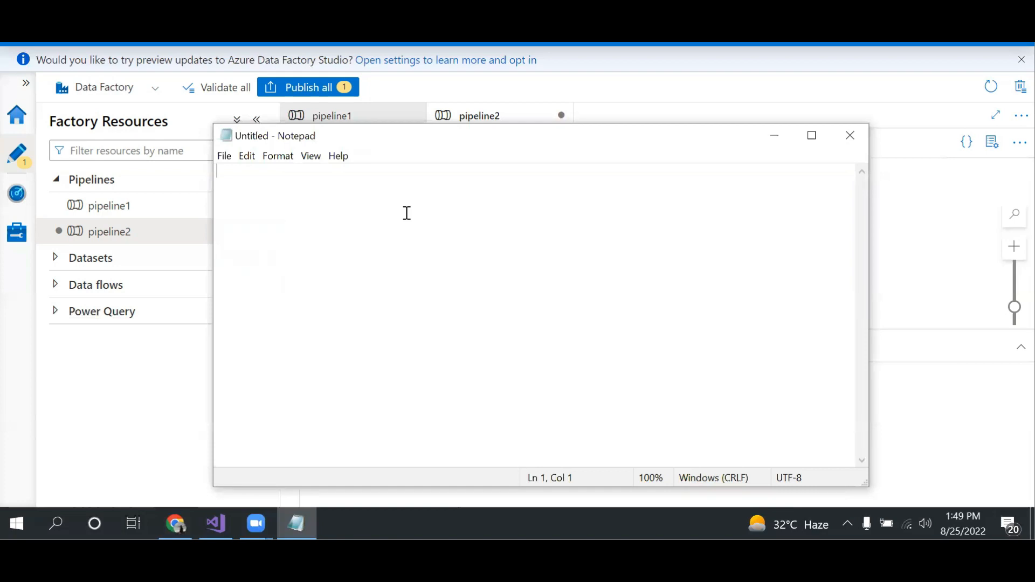
type("Day1")
key("Return")
type("Source")
key("Return")
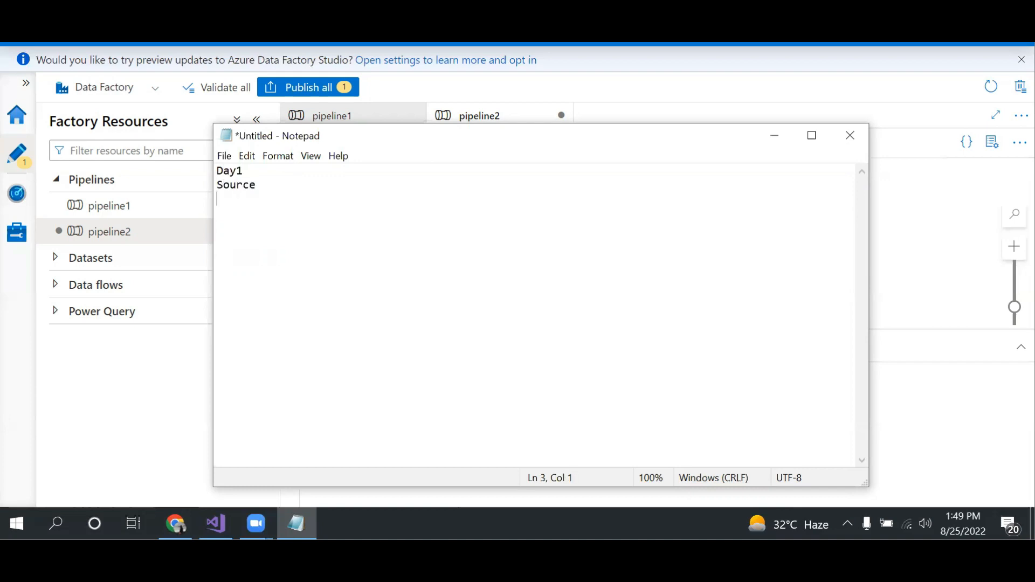
type("File1")
key("Return")
type("File2")
key("Return")
type("File2")
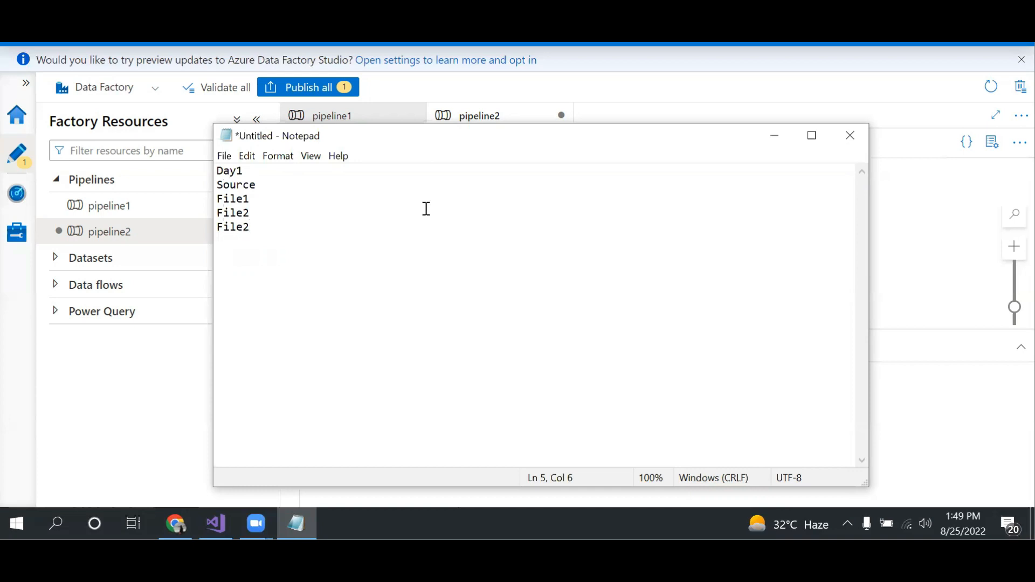
Add a Destination heading on the same line as Source, spaced apart as a second column.
left_click(334, 183)
type("d")
key("BackSpace")
type("Destination")
Duplicate the whole Day1 block below the original, separated by blank lines.
left_click_drag(298, 238, 168, 120)
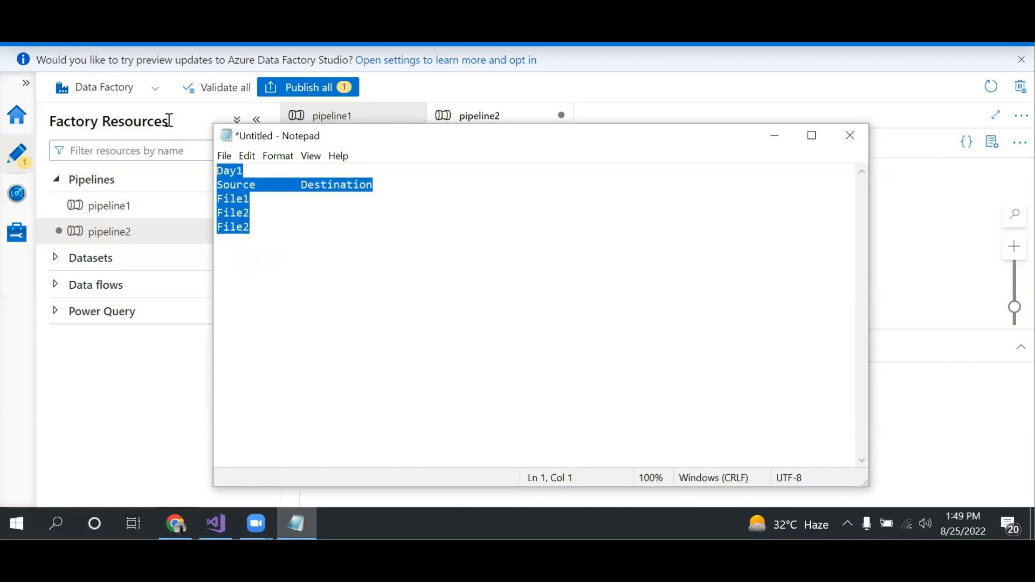
left_click(284, 240)
key("Return")
key("Return")
key("Return")
type("Day1 Source       Destination File1 File2 File2")
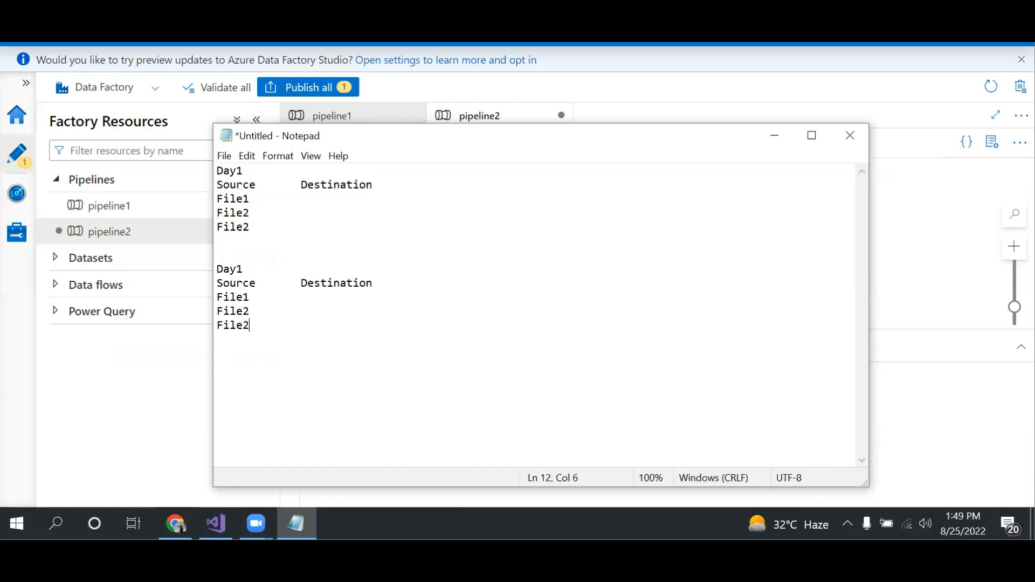
Correct the last file entry to File3 in both the copied and the original Day1 block.
key("BackSpace")
type("3")
left_click(266, 230)
key("BackSpace")
type("3")
Add File4 as a new line at the end of the second block's file list.
left_click(258, 325)
key("Return")
type("Filed")
key("BackSpace")
type("4")
Leave blank lines below the lists and write the note "FoeeachLoop - Looping through the iteration".
key("Return")
key("Return")
key("Return")
type("Fo")
type("er")
key("BackSpace")
type("eachL")
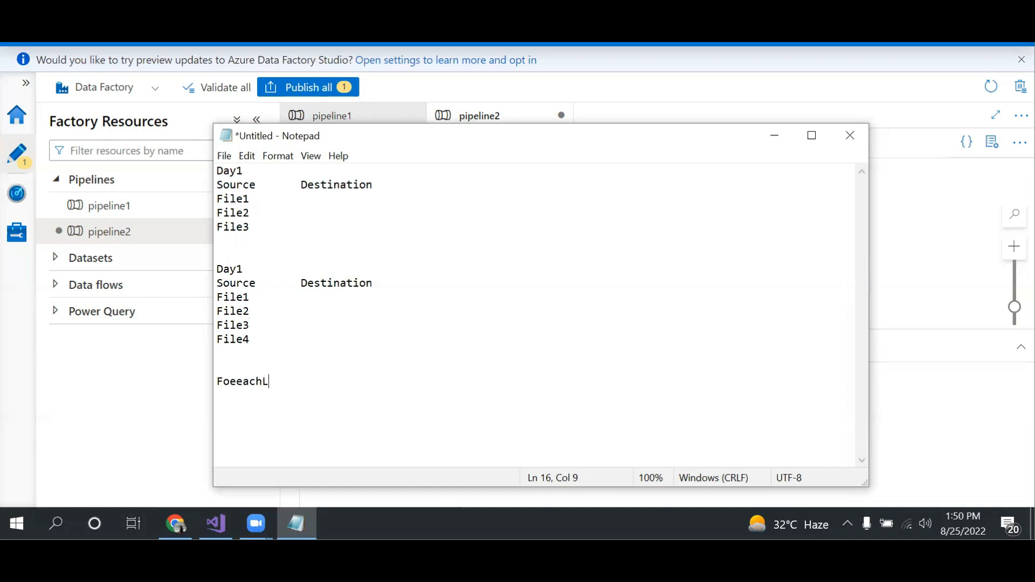
type("oop - Looping t")
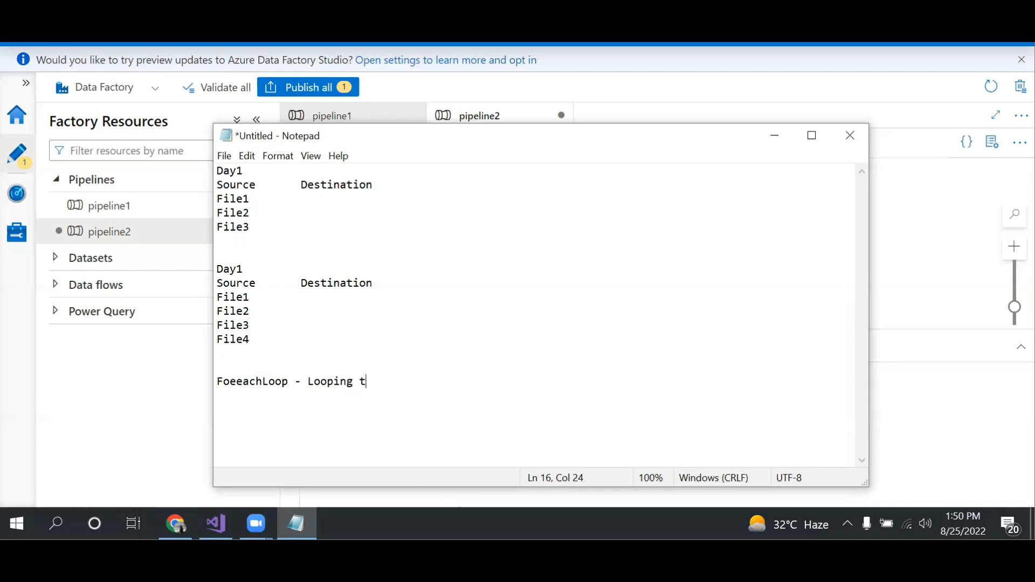
type("hrough t")
key("BackSpace")
type("the iteration")
Add the lines "Metadata -" and "Copy File -" below the loop note, highlight the activity notes and minimize Notepad.
key("Return")
type("M")
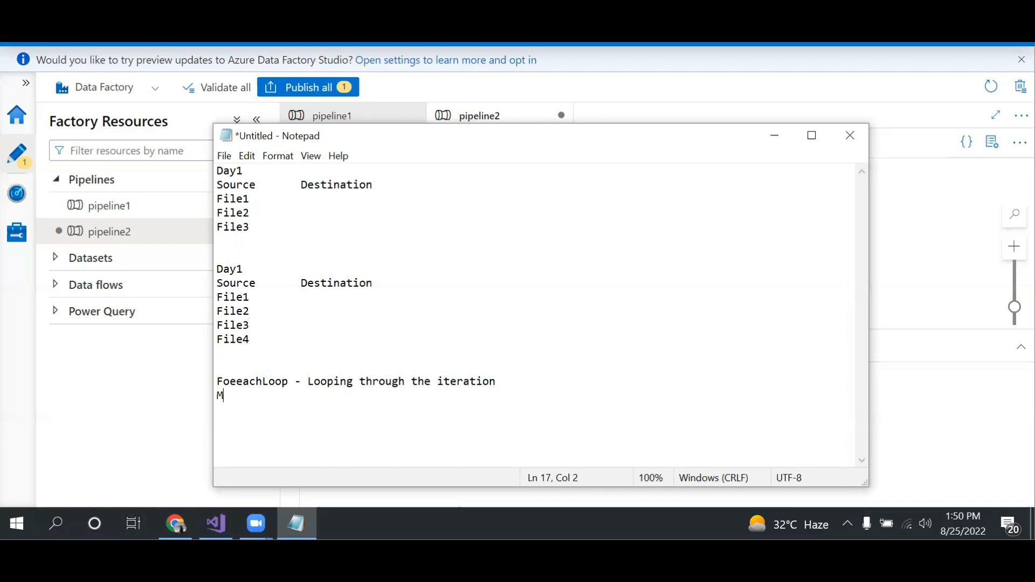
type("etadata -")
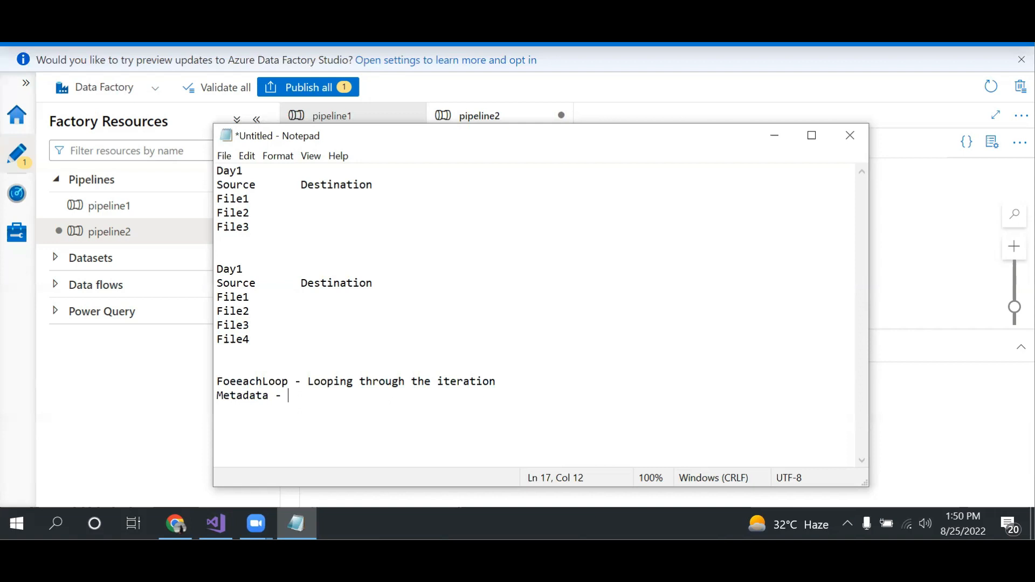
key("Return")
type("Copy File -")
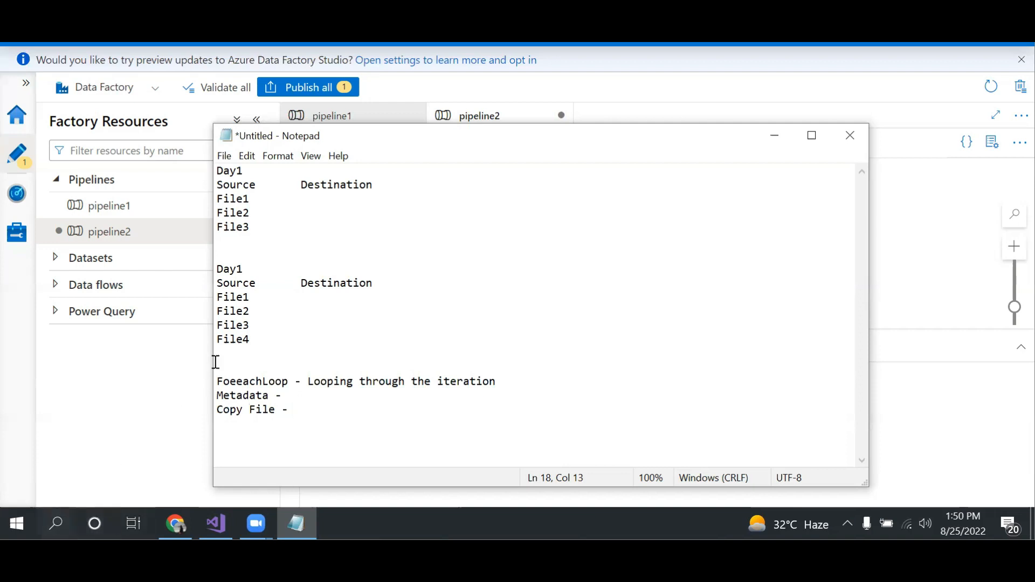
left_click_drag(294, 409, 203, 365)
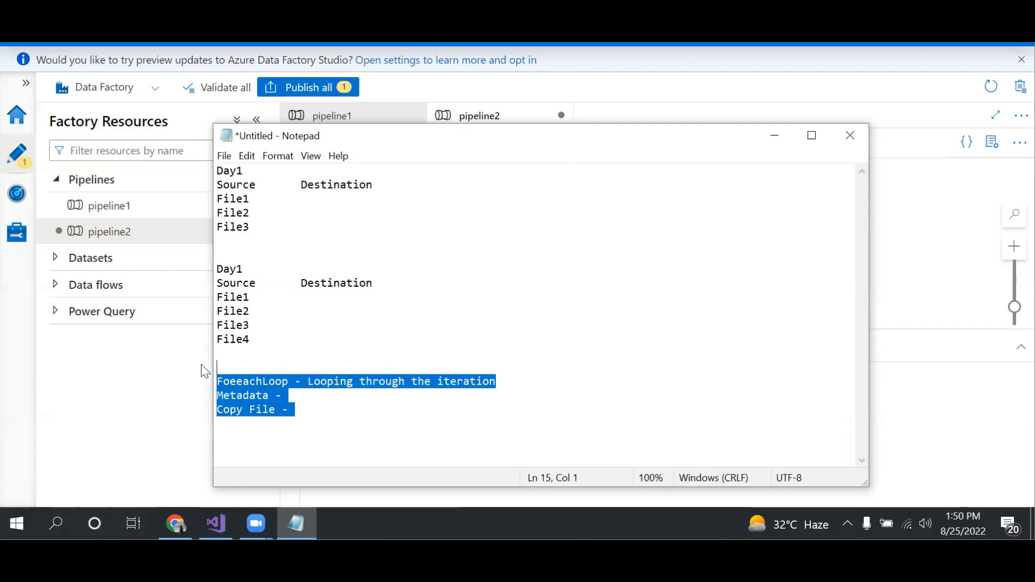
left_click(780, 144)
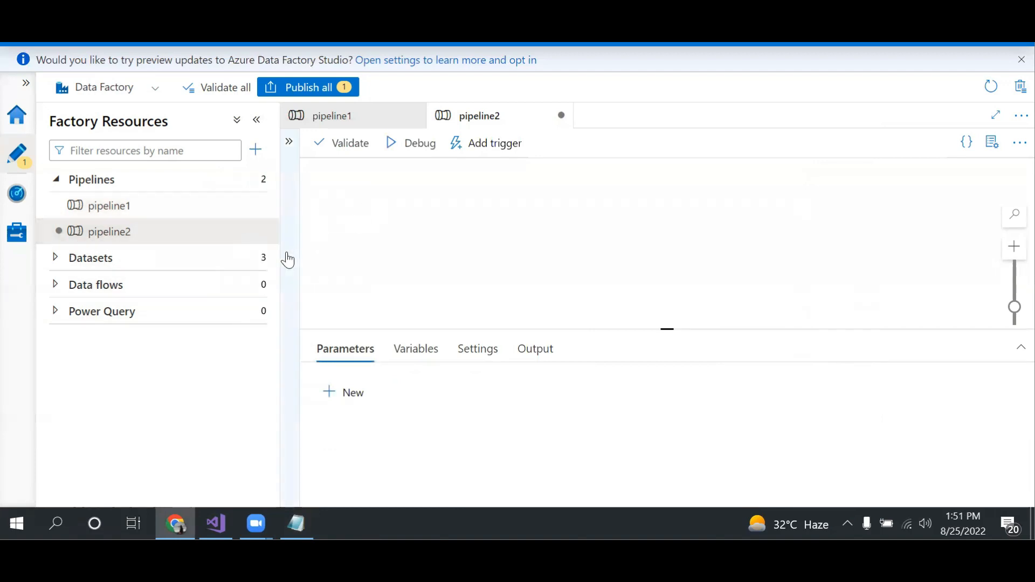
Rename pipeline2 to MoveMultiplefiles.
left_click(254, 233)
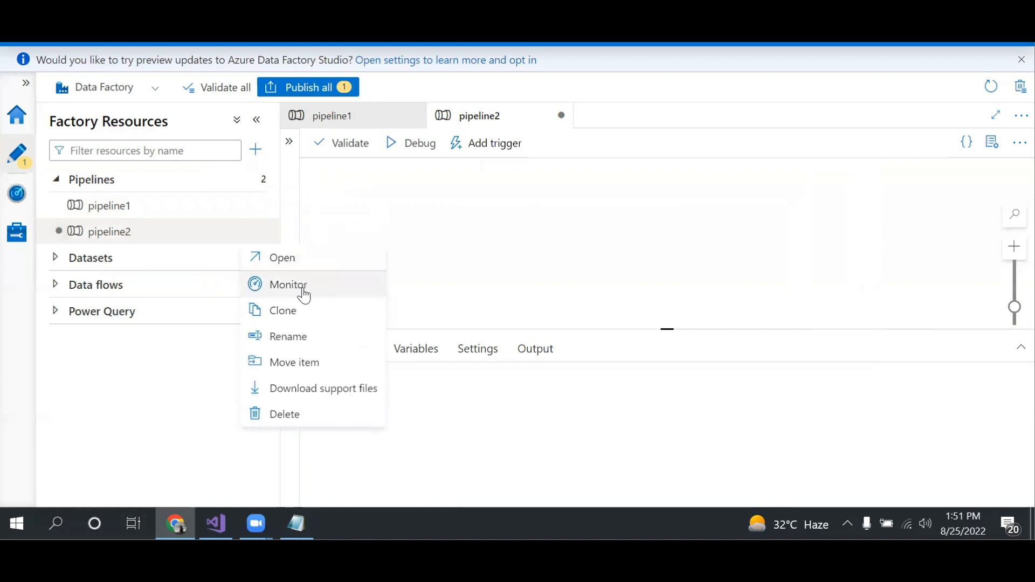
left_click(293, 337)
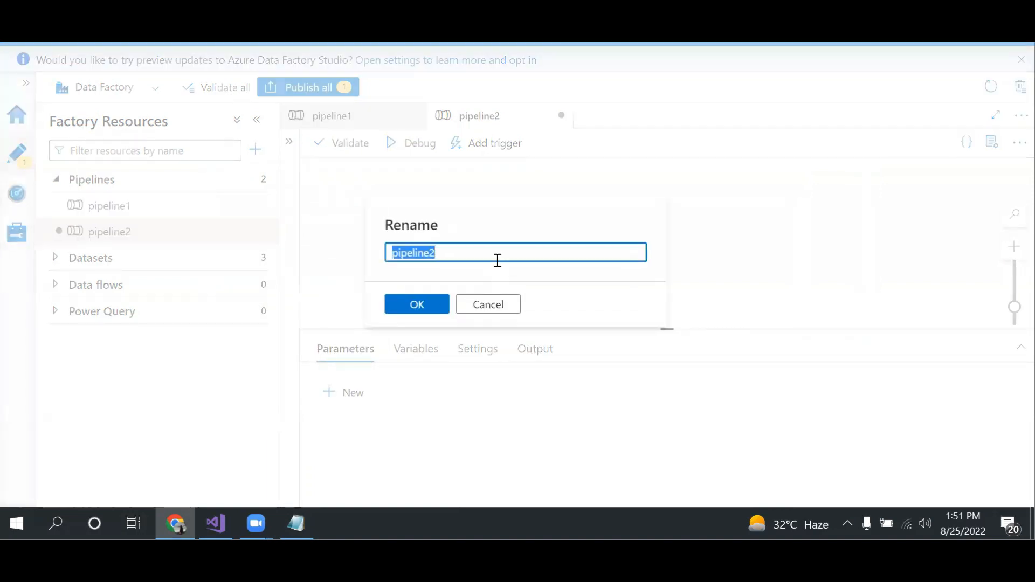
type("Mo")
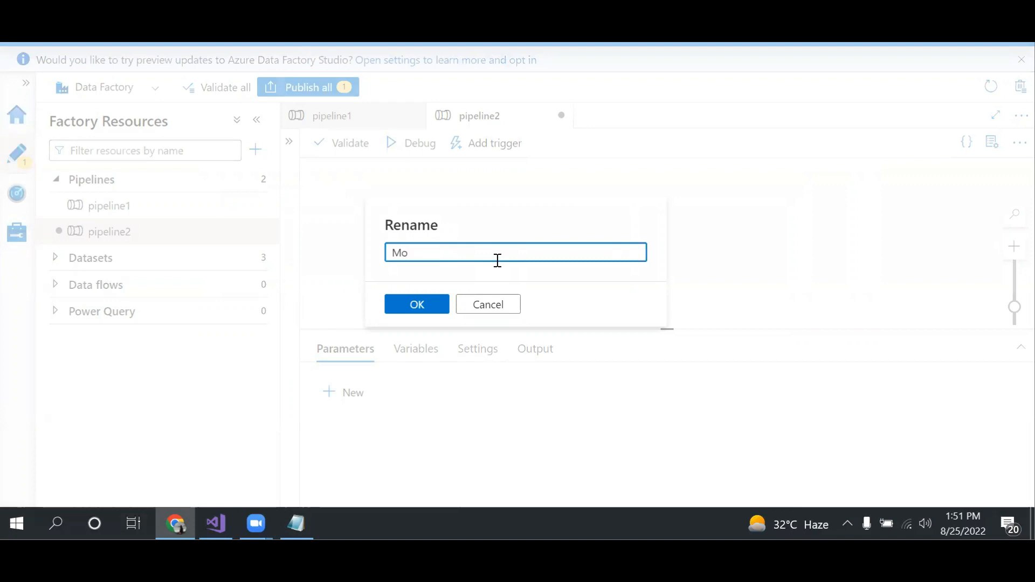
type("veMultiole")
key("BackSpace")
key("BackSpace")
key("BackSpace")
type("plefiles")
left_click(418, 303)
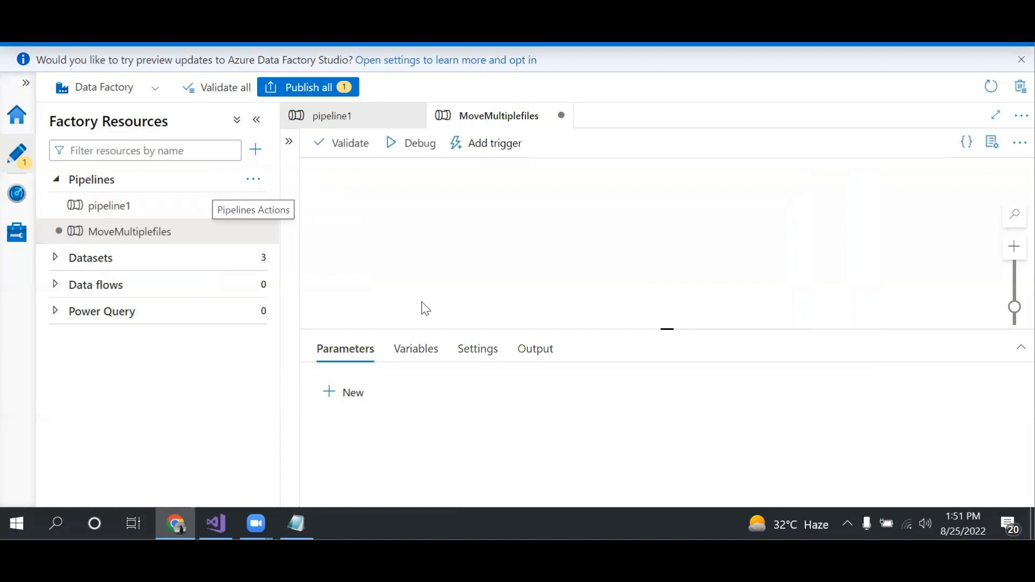
Search the activities for "meta" and place a Get Metadata activity on the MoveMultiplefiles canvas.
left_click(290, 142)
left_click(344, 172)
type("meta")
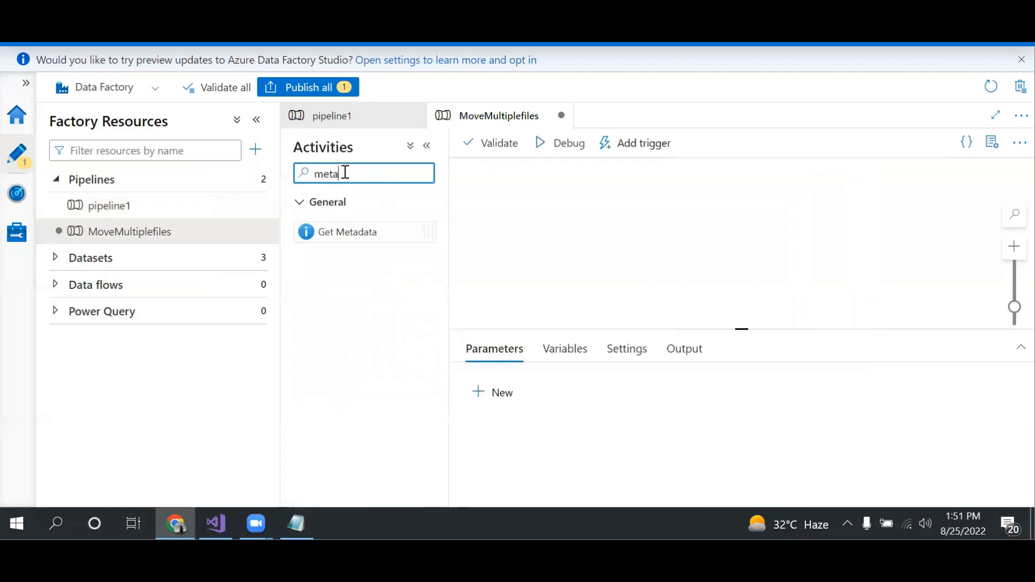
left_click_drag(339, 232, 506, 229)
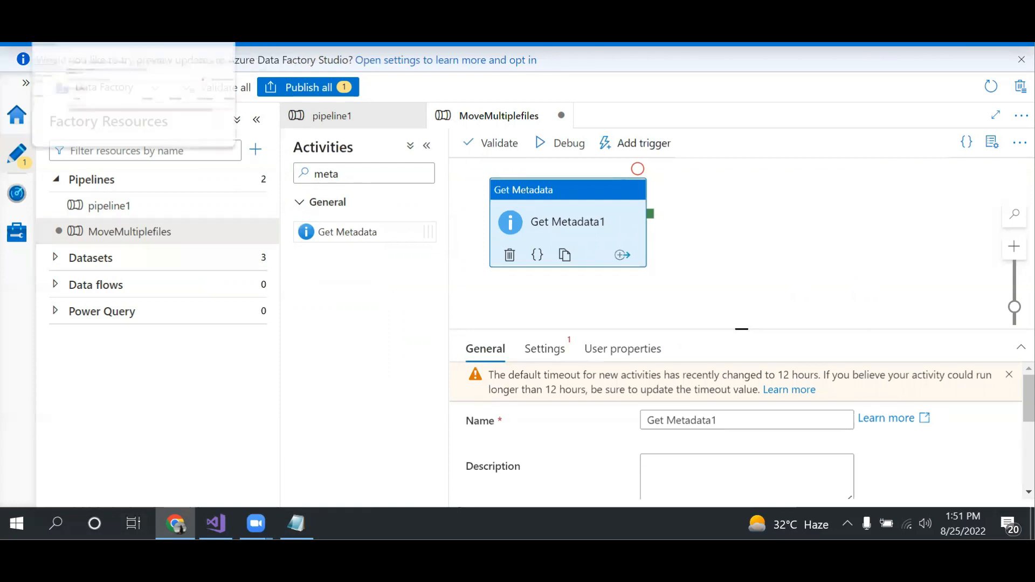
Switch to the Azure portal, check the contents of the source and dest containers in sademo451, and return to Data Factory.
left_click(54, 11)
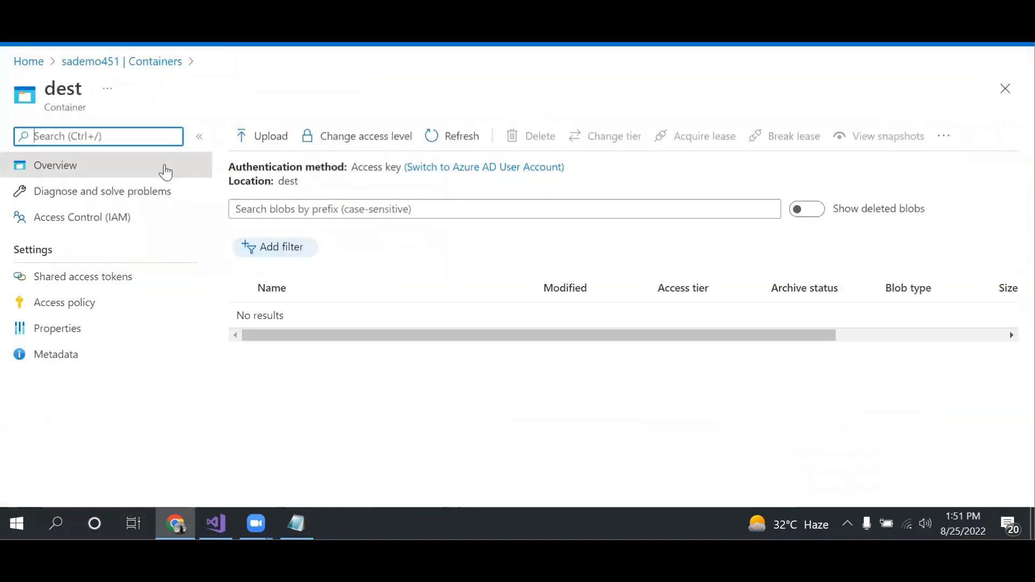
left_click(93, 62)
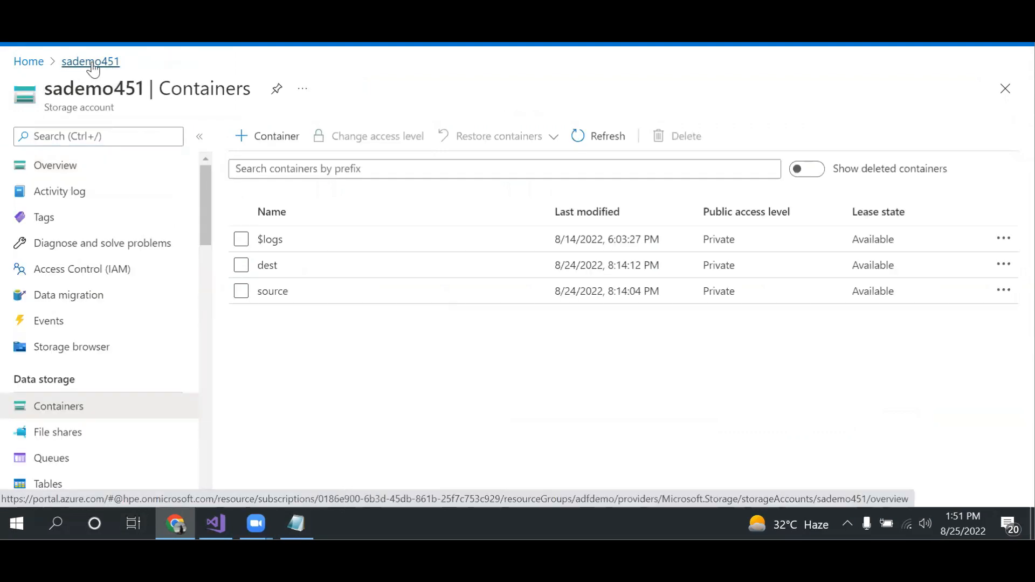
left_click(269, 295)
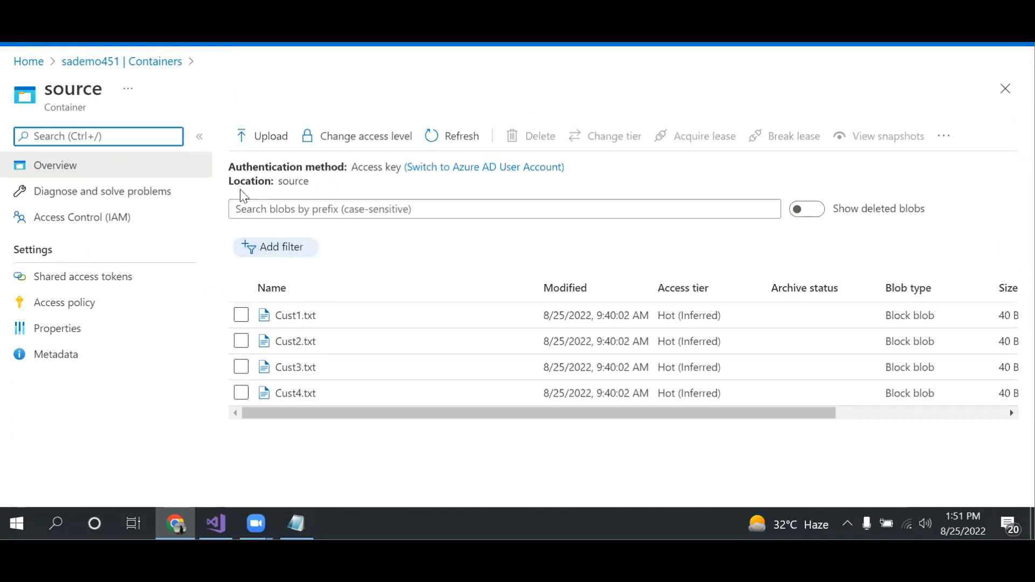
left_click(63, 64)
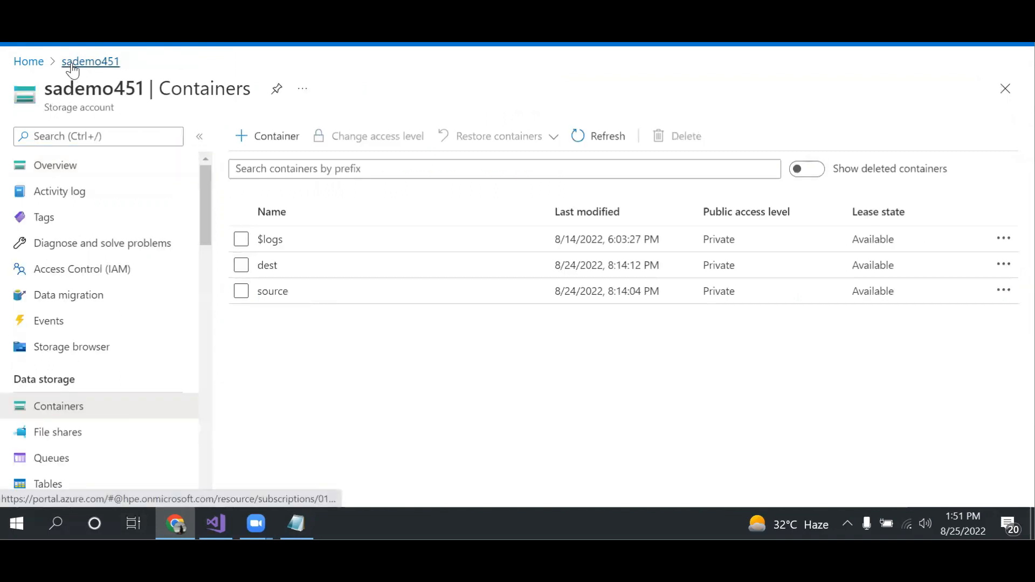
left_click(264, 274)
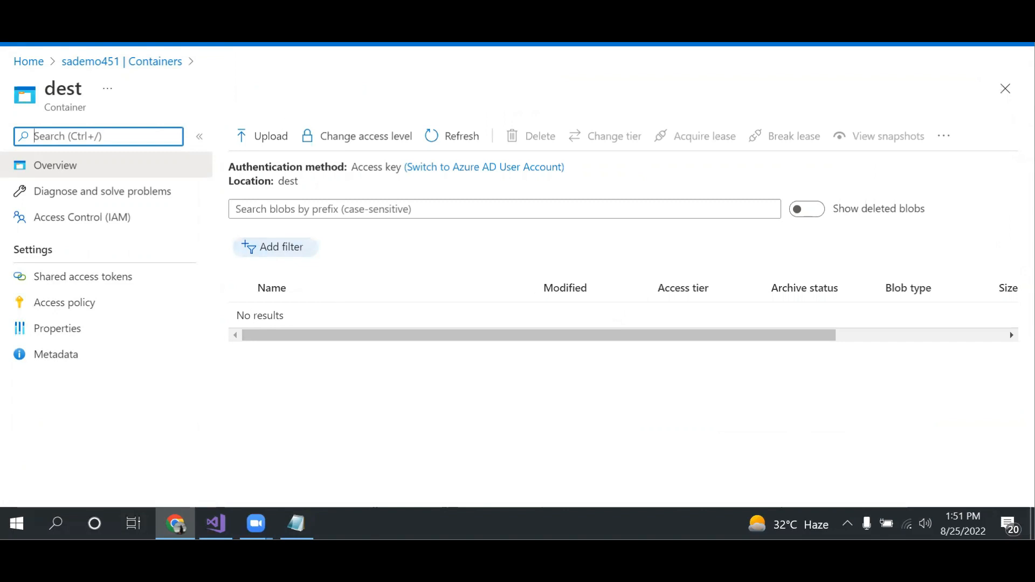
key("ctrl+Tab")
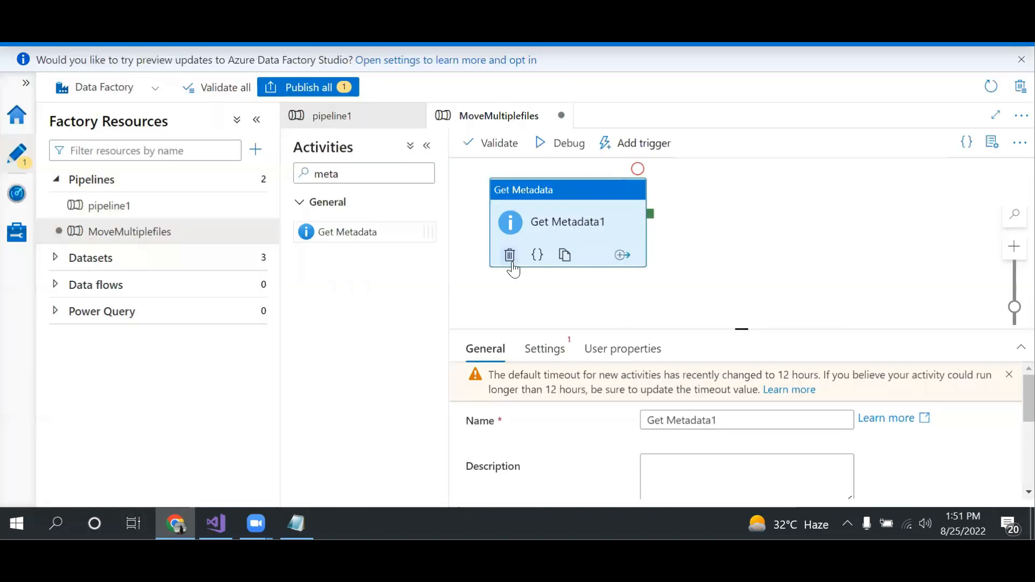
Collapse the side panes, enlarge the properties area and set the Get Metadata activity's dataset to DS_Inp.
left_click(426, 145)
left_click(257, 121)
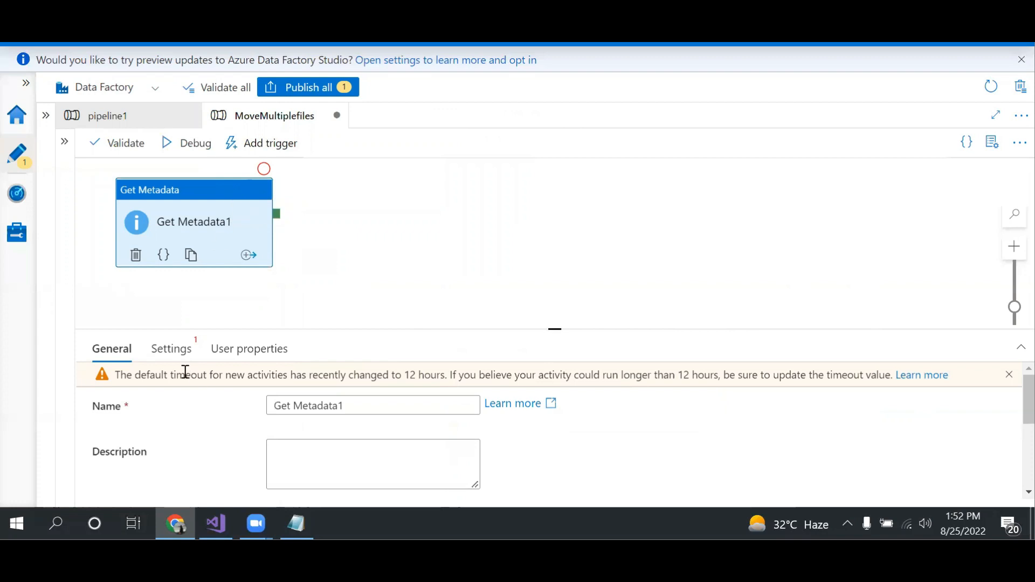
left_click(183, 360)
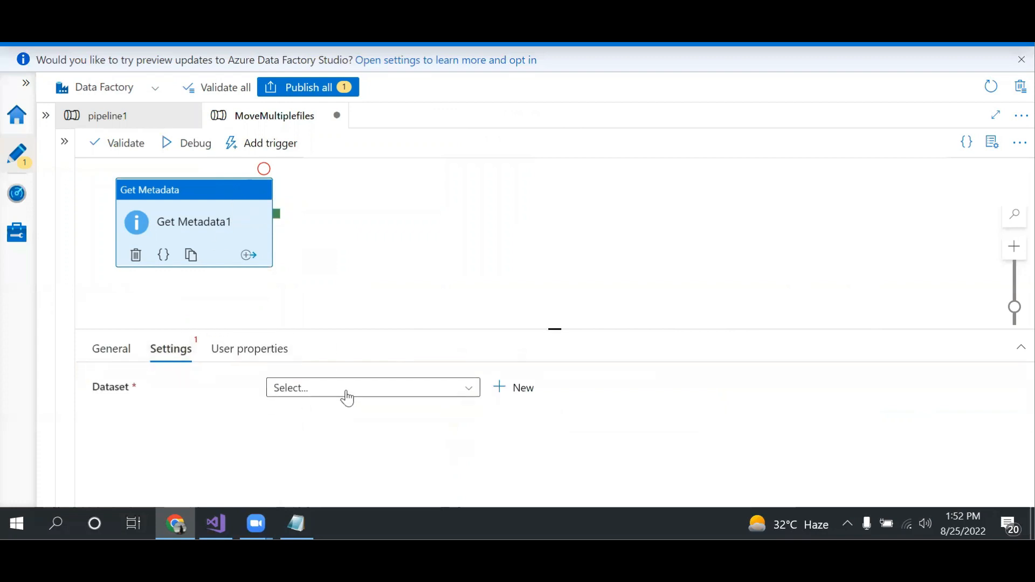
left_click(347, 397)
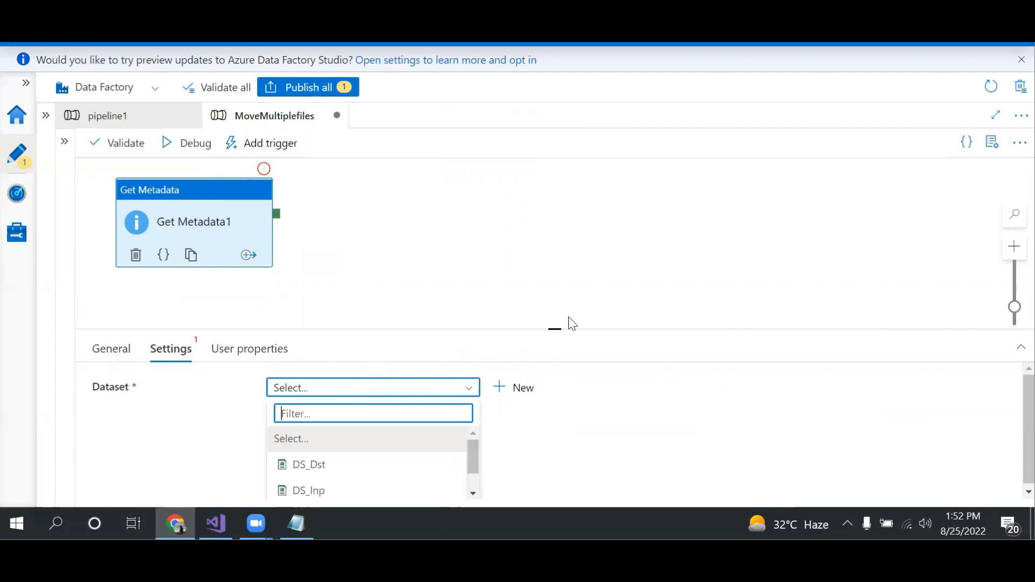
left_click_drag(557, 327, 555, 268)
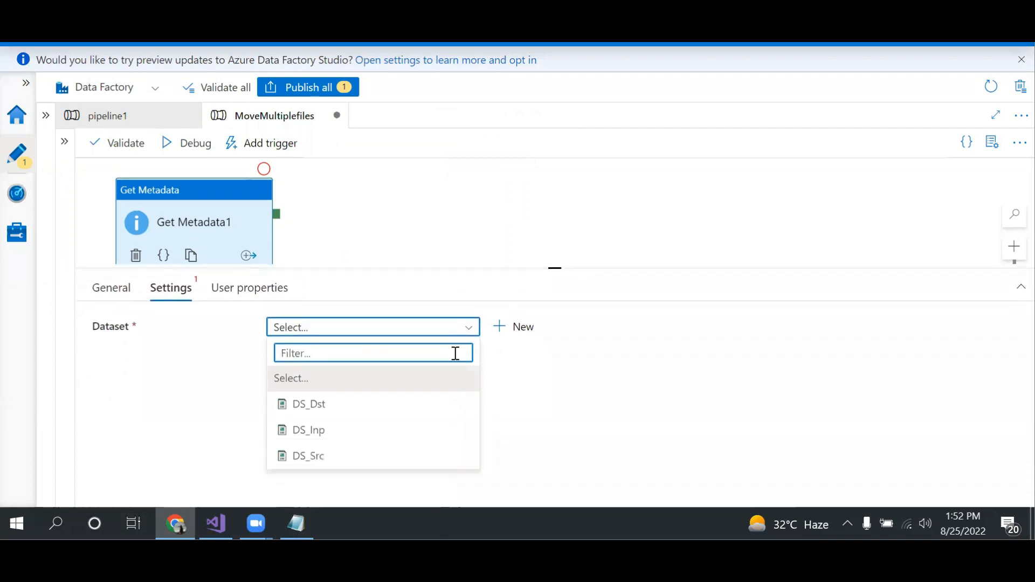
left_click(522, 327)
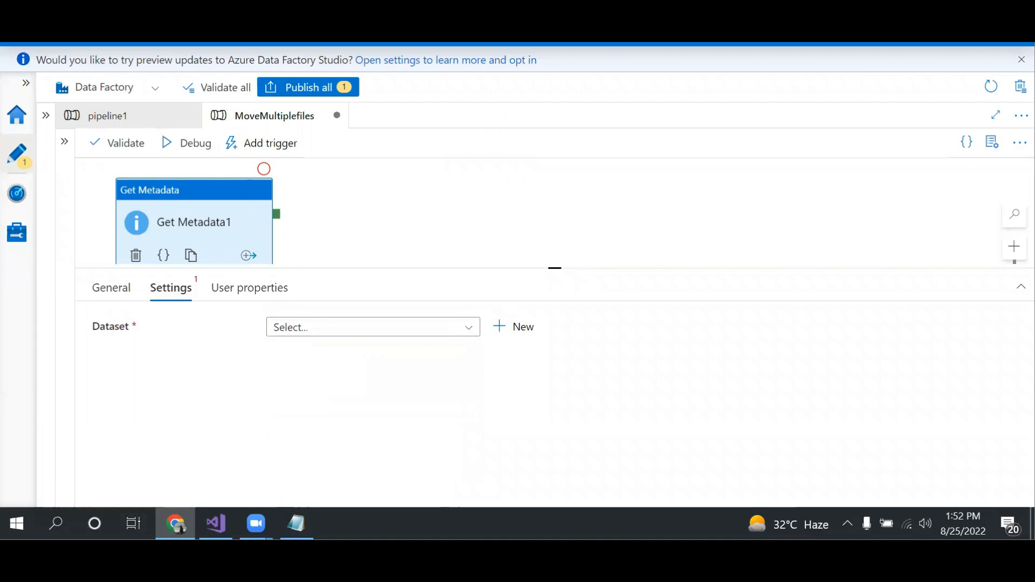
key("ctrl+Tab")
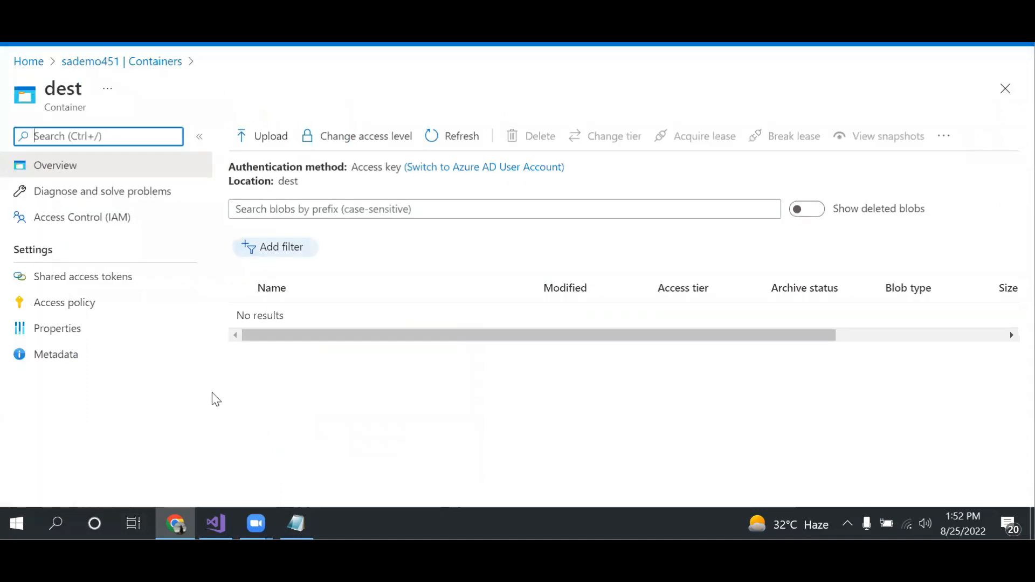
key("ctrl+shift+Tab")
left_click(340, 329)
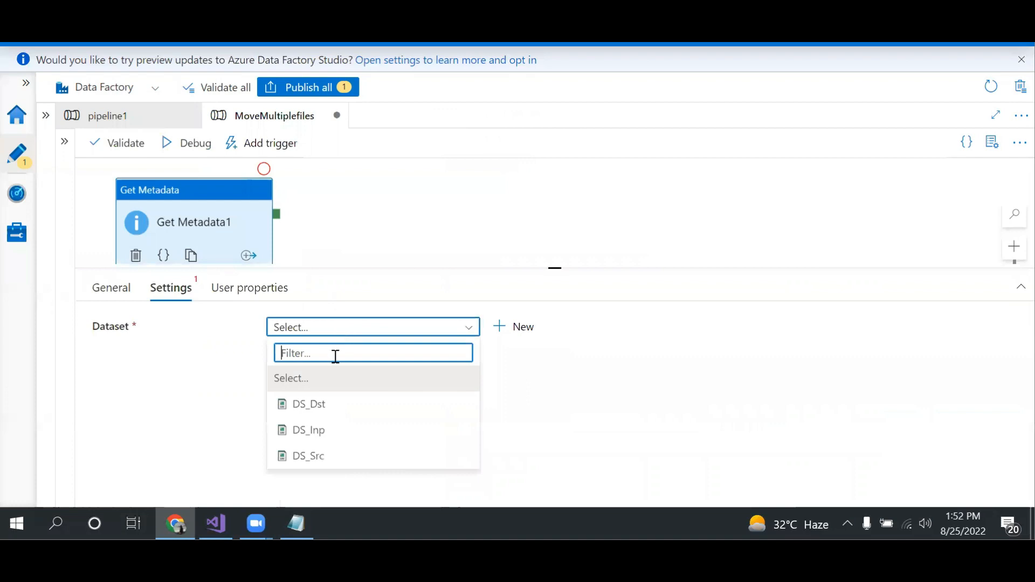
left_click(322, 432)
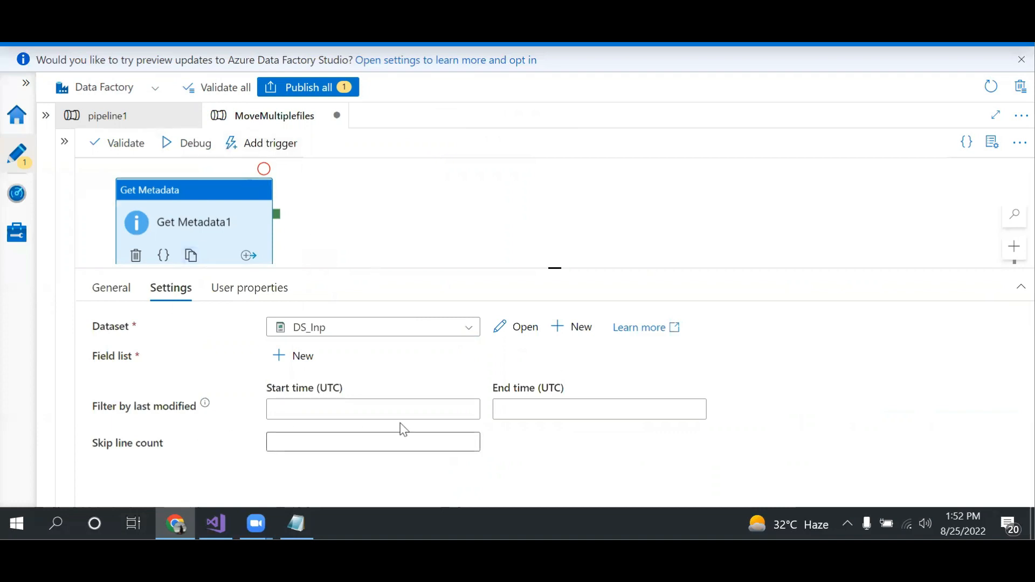
Add a Child items argument to the Get Metadata activity's field list.
left_click(292, 362)
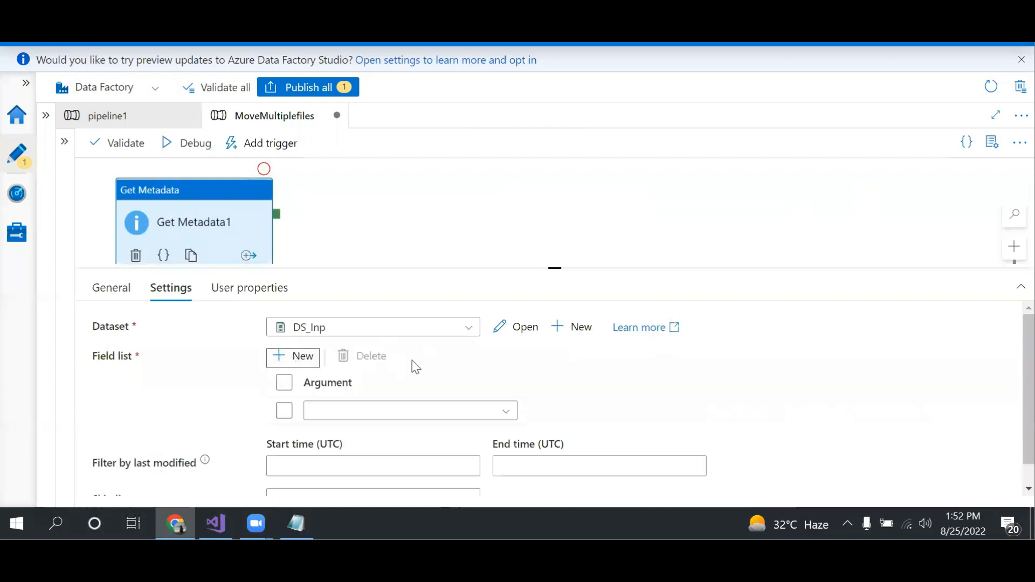
left_click(505, 414)
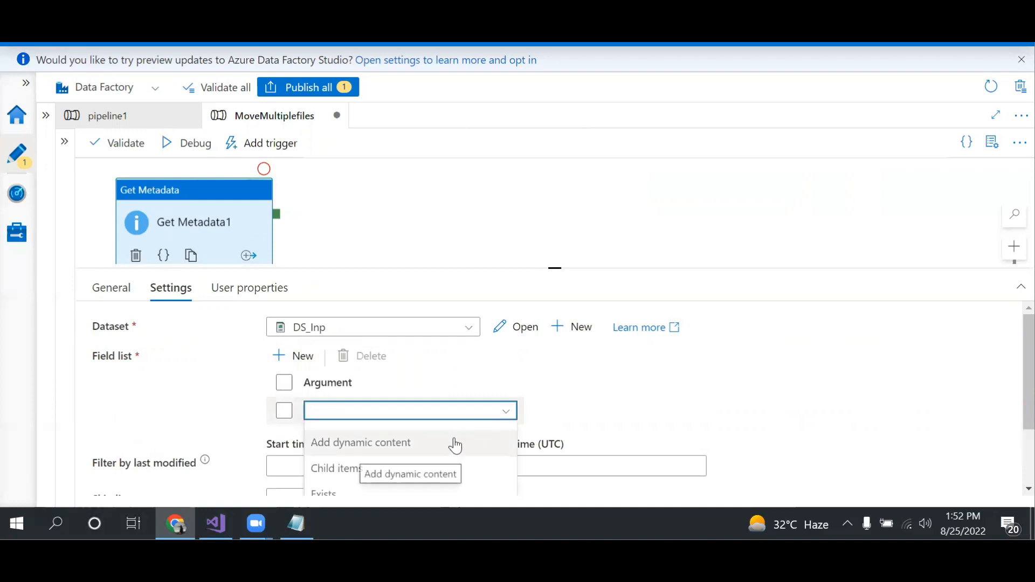
left_click_drag(1028, 365, 1028, 391)
left_click(508, 387)
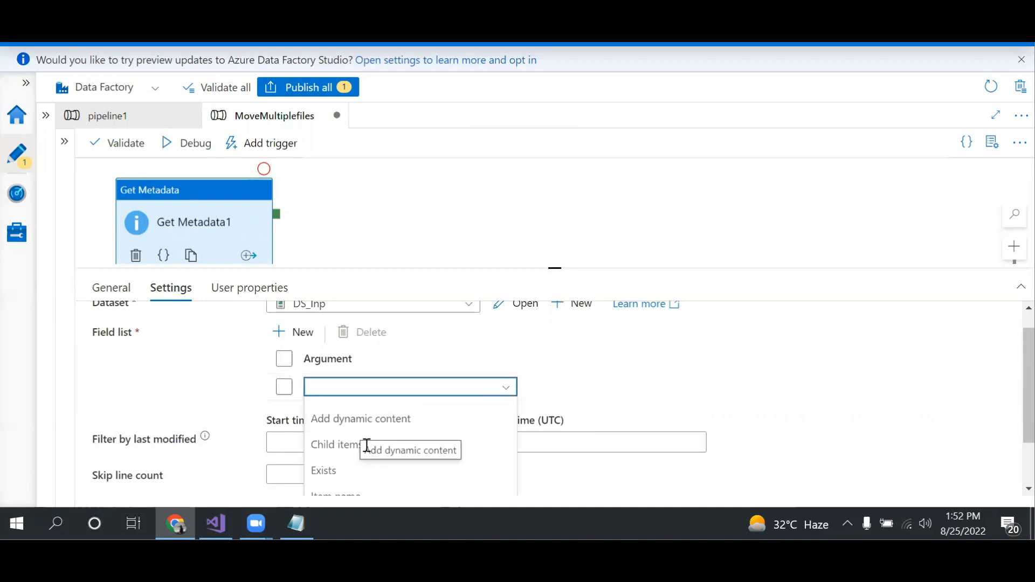
left_click(332, 444)
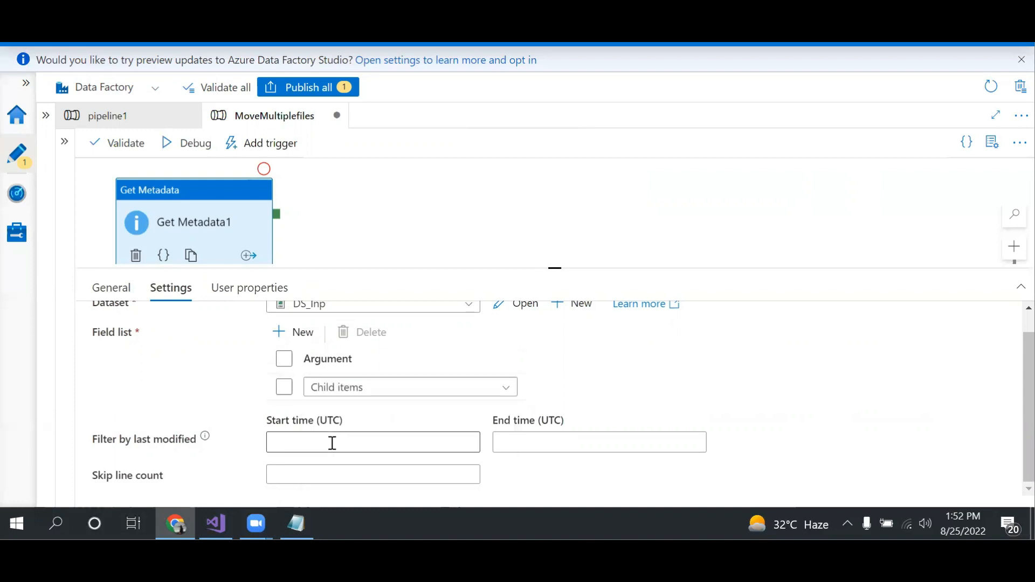
left_click_drag(1028, 372, 1028, 351)
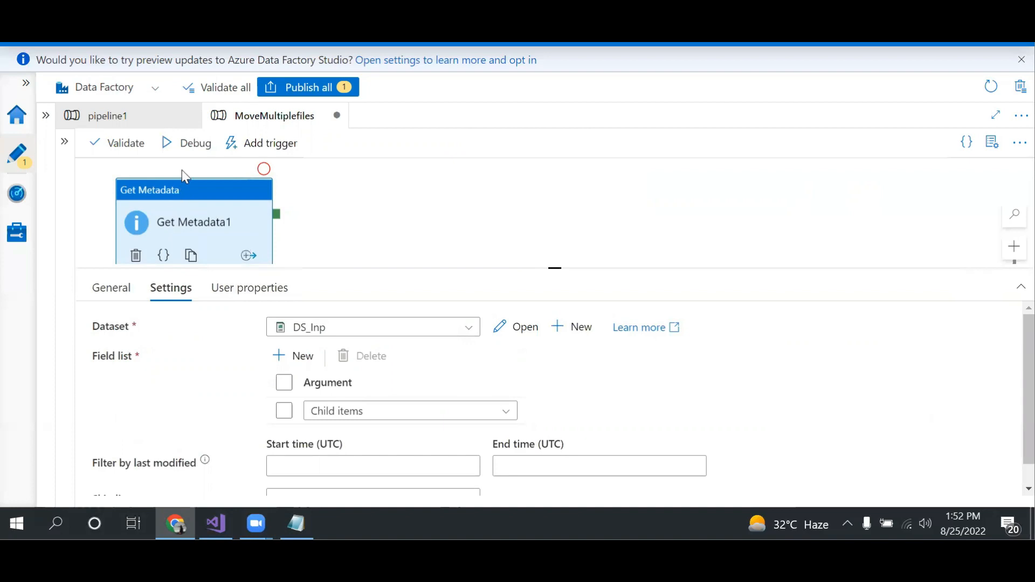
Debug the MoveMultiplefiles pipeline and examine the child items listed in the Get Metadata1 run output.
left_click(193, 154)
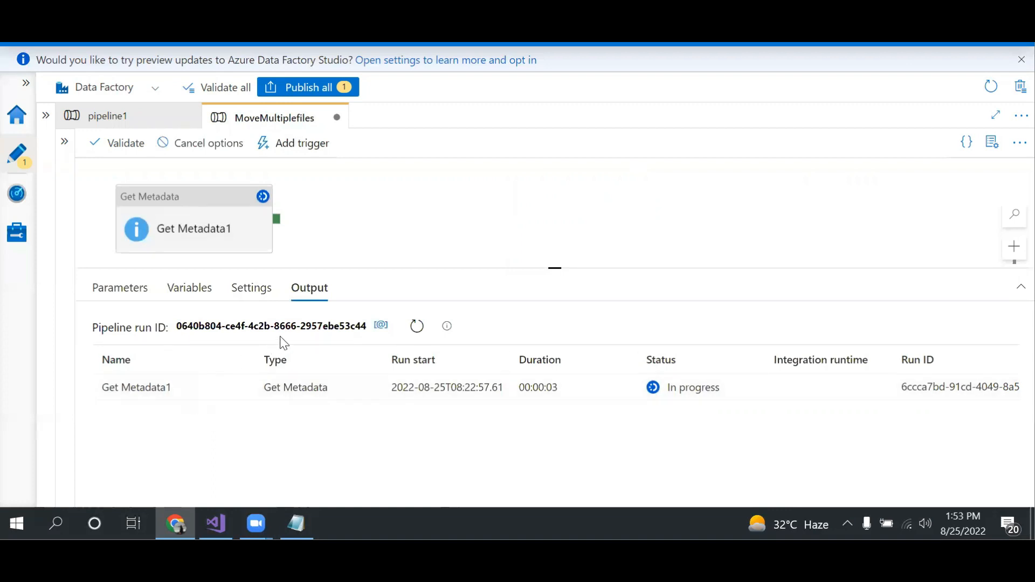
mouse_move(218, 396)
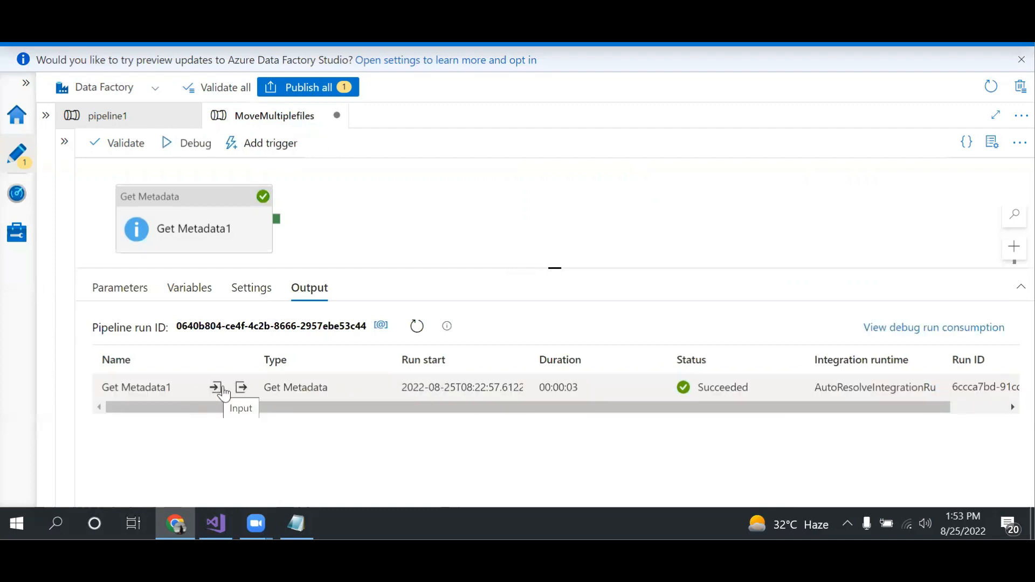
left_click(240, 388)
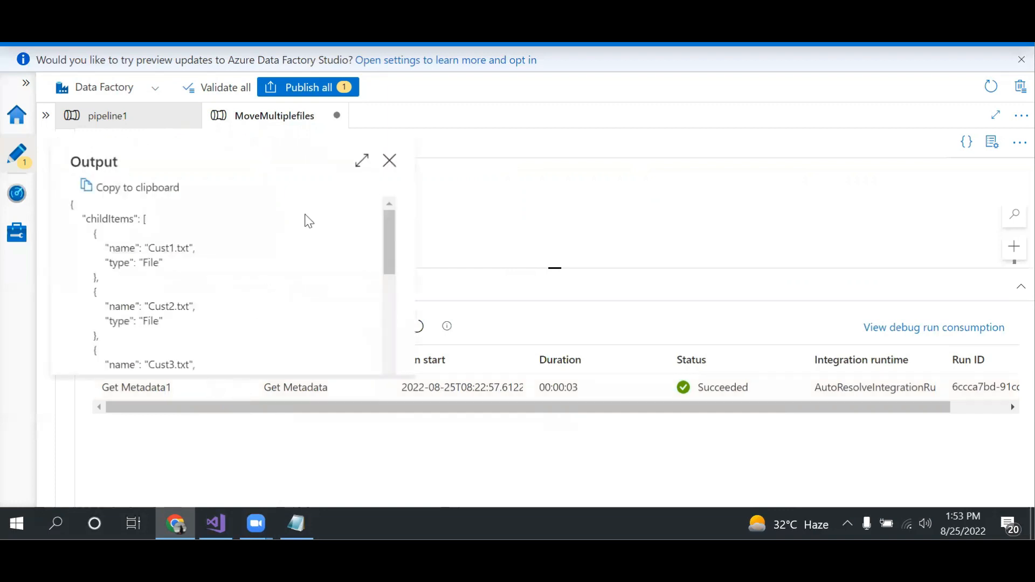
mouse_move(391, 236)
left_mouse_down()
mouse_move(385, 316)
mouse_move(383, 224)
left_mouse_up()
left_click_drag(391, 243, 396, 214)
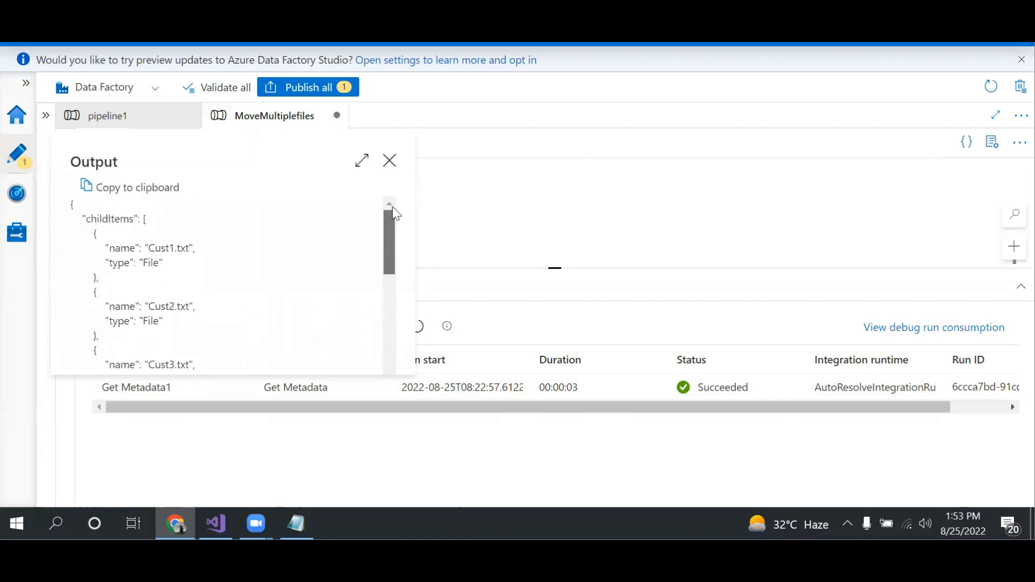
left_click(394, 162)
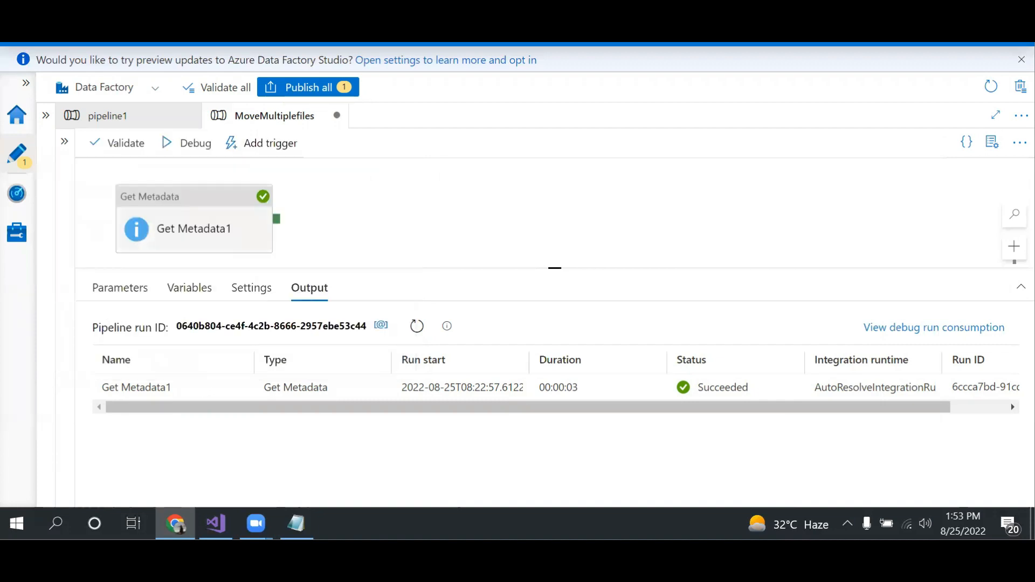
Search the activities for "fore", place a ForEach activity beside Get Metadata1 and connect Get Metadata1's success output to it.
left_click(1020, 286)
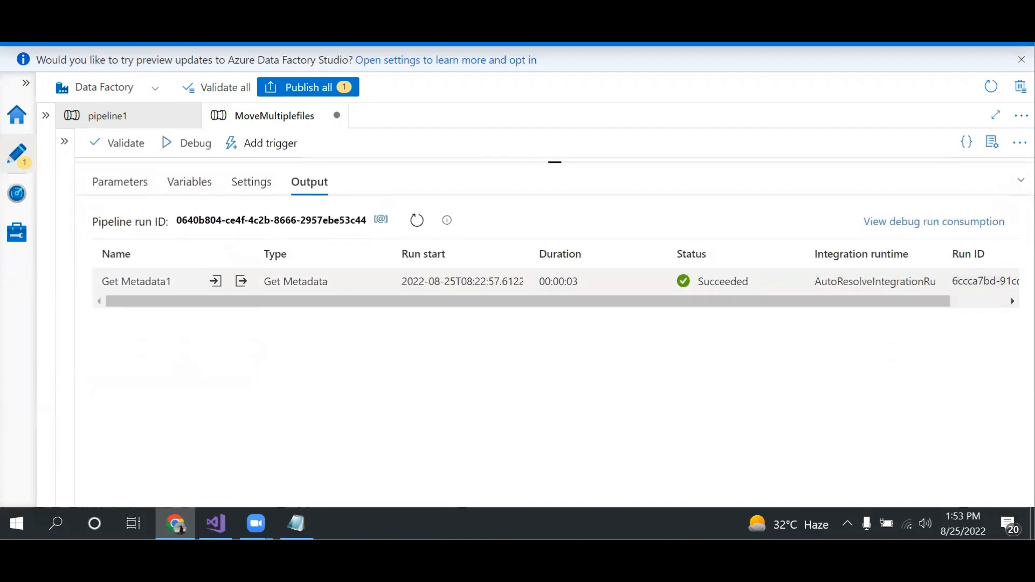
left_click(1020, 179)
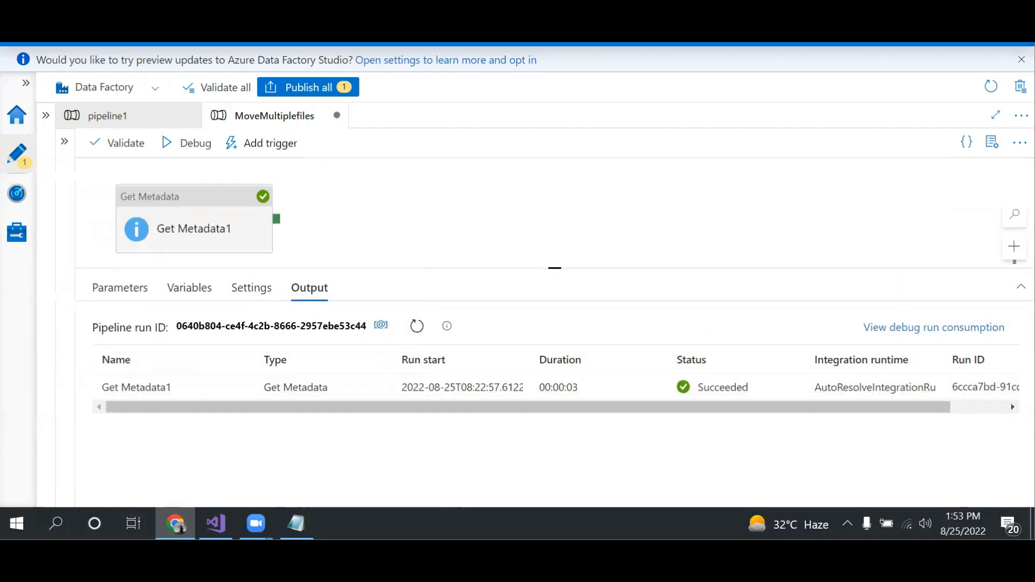
left_click_drag(554, 266, 563, 372)
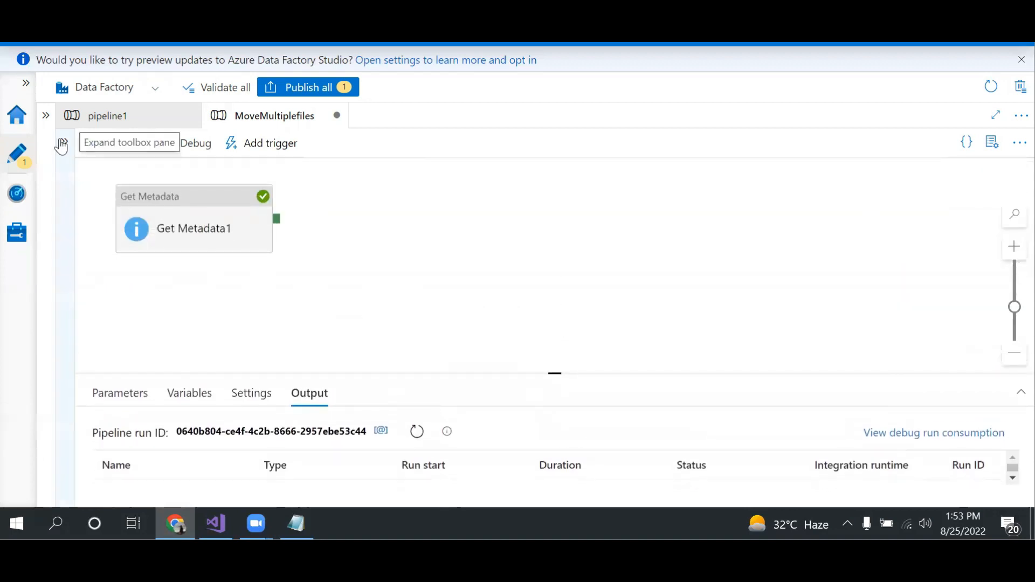
left_click(61, 144)
left_click(128, 173)
left_click_drag(127, 173, 70, 174)
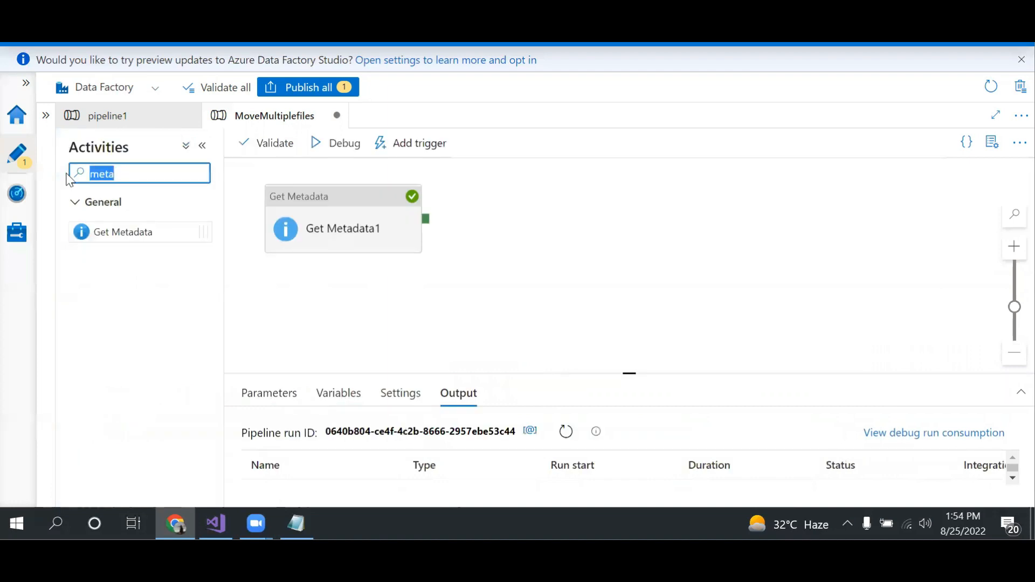
type("for")
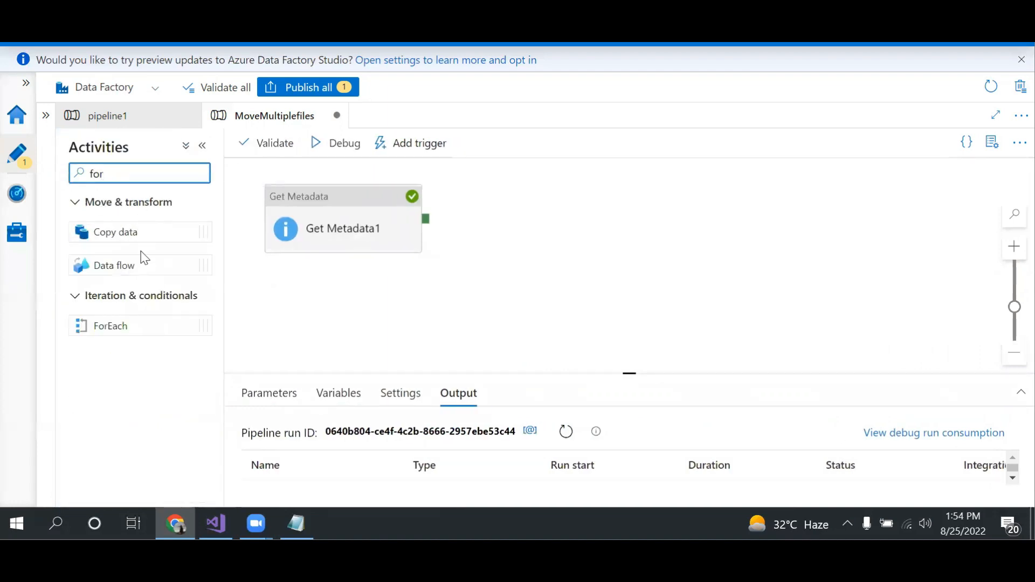
type("e")
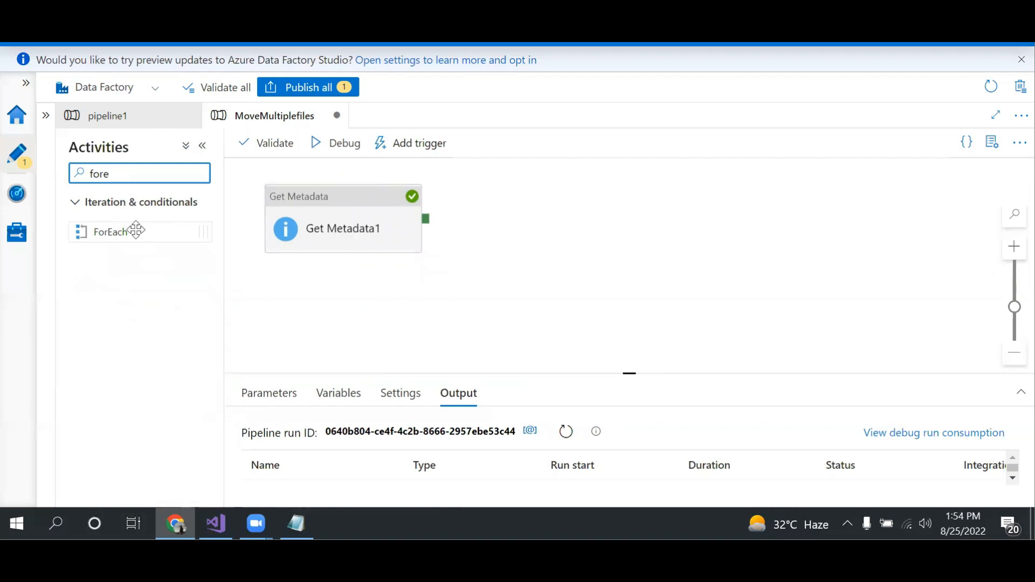
left_click_drag(136, 232, 558, 253)
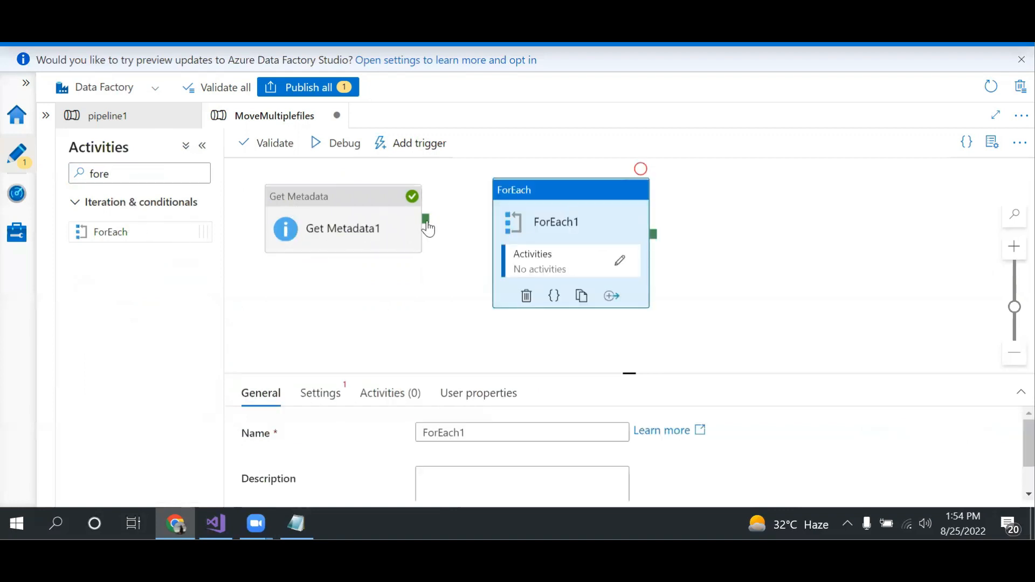
left_click(204, 146)
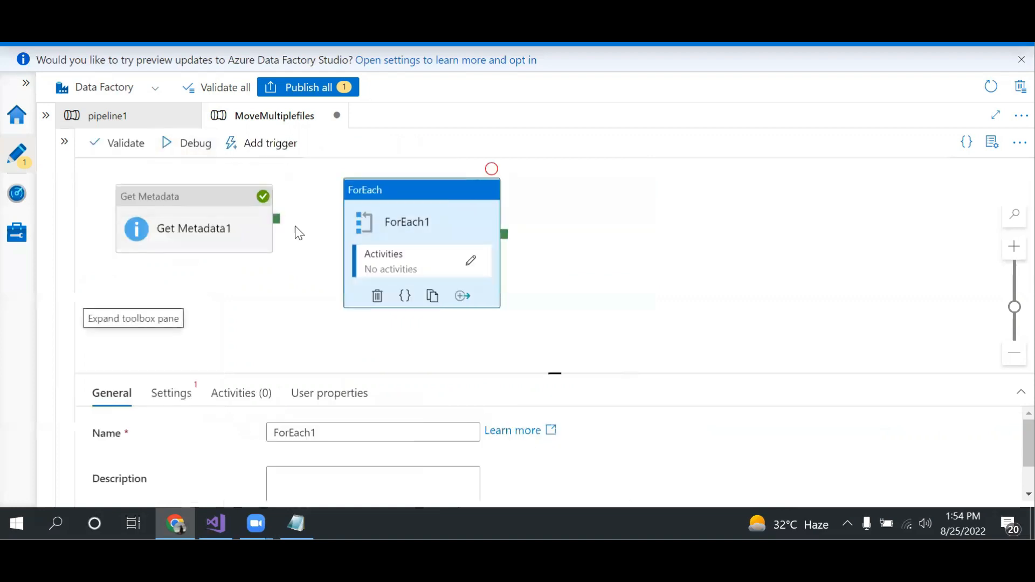
left_click_drag(276, 220, 356, 237)
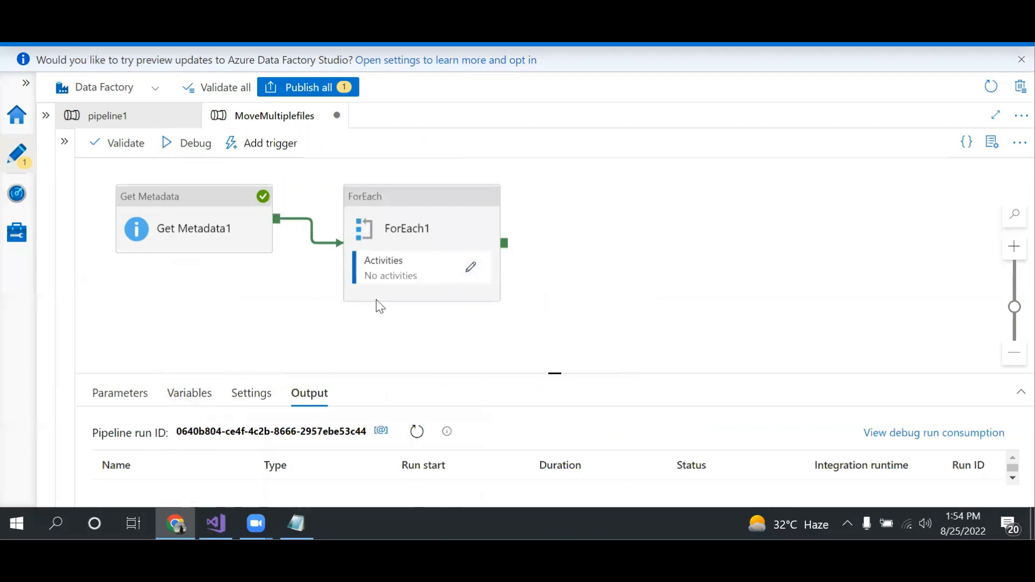
left_click(424, 197)
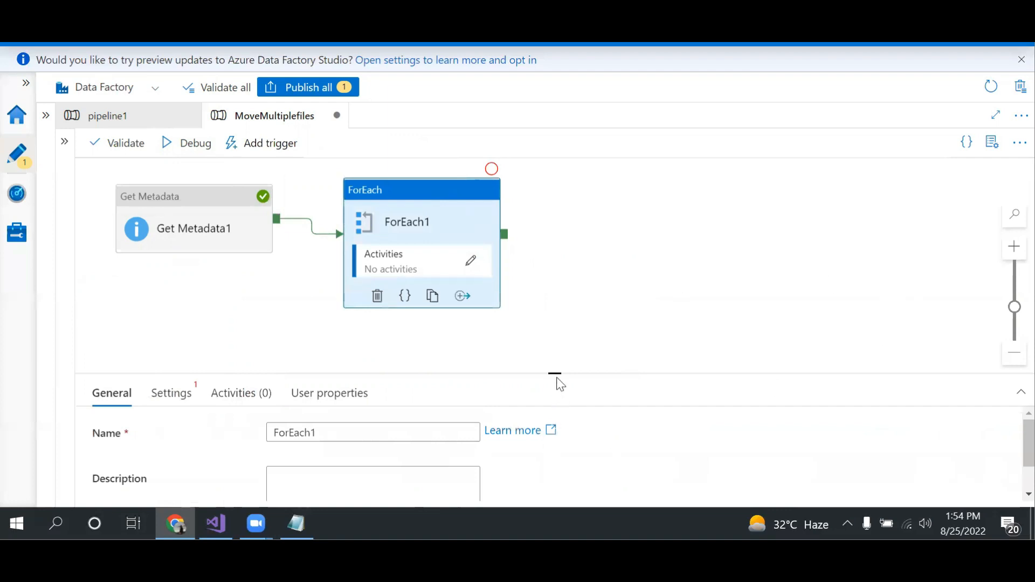
left_click_drag(555, 373, 557, 336)
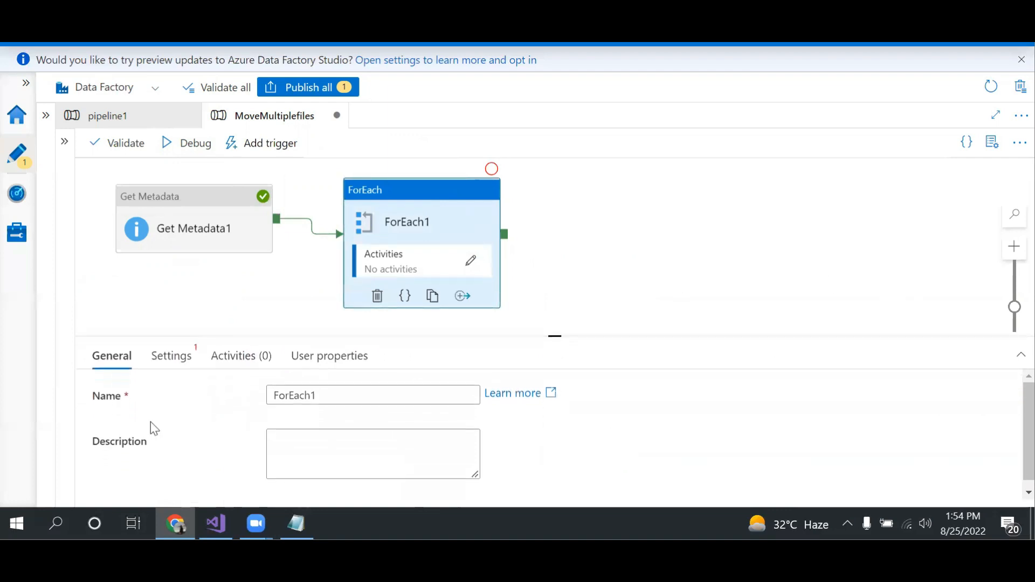
left_click(185, 355)
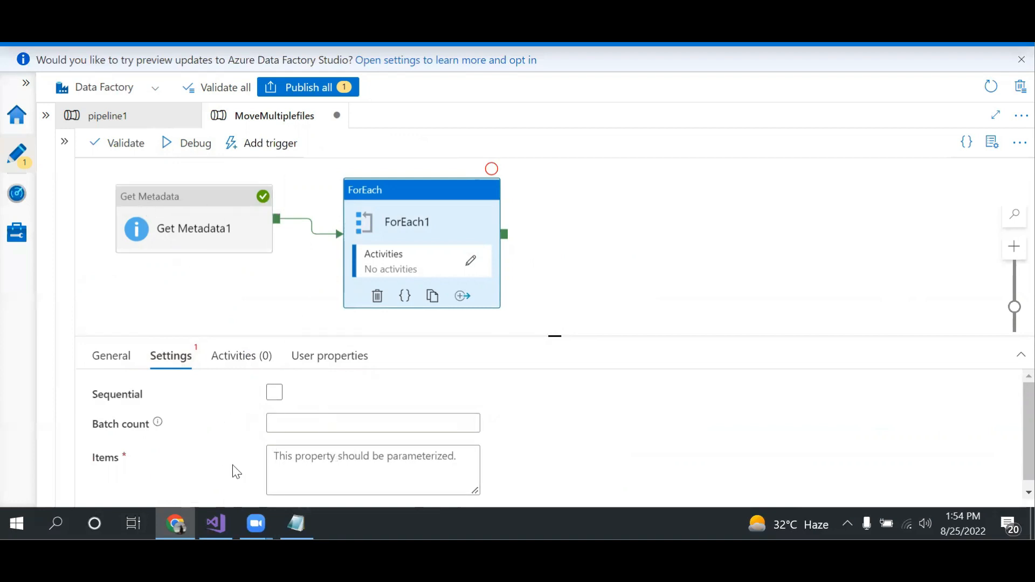
left_click(340, 464)
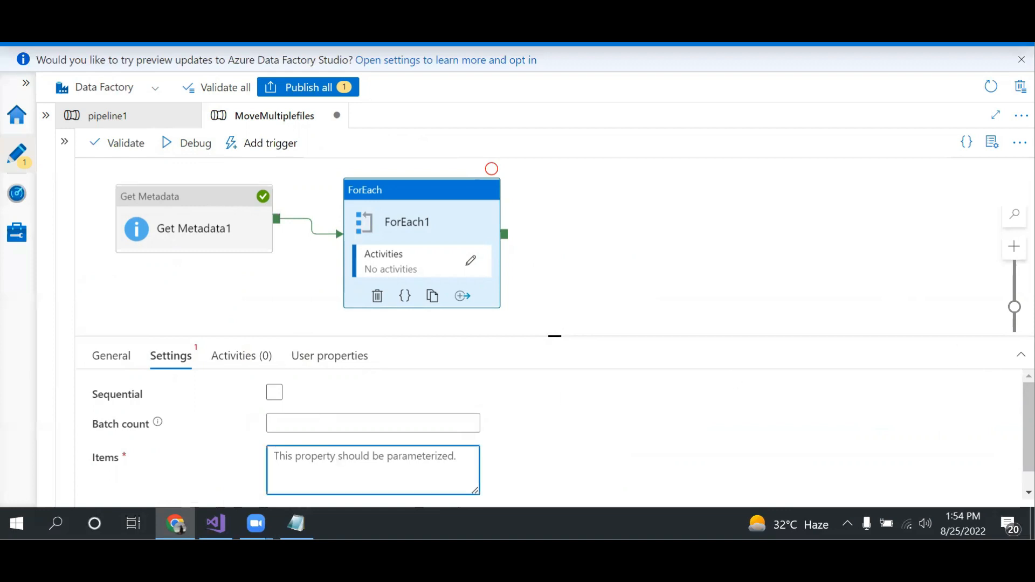
left_click_drag(1028, 417, 1028, 438)
left_click(391, 451)
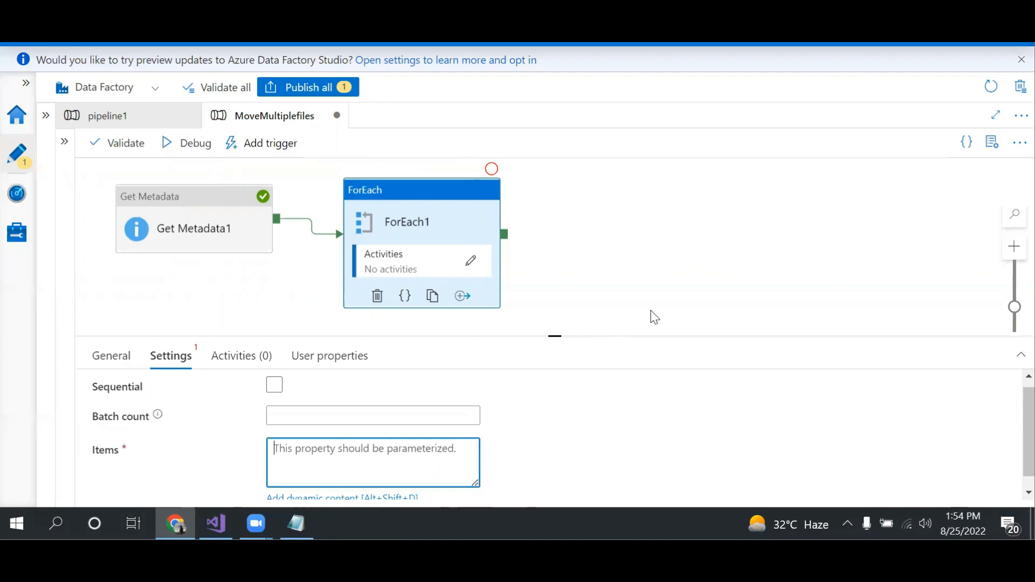
left_click_drag(553, 337, 554, 296)
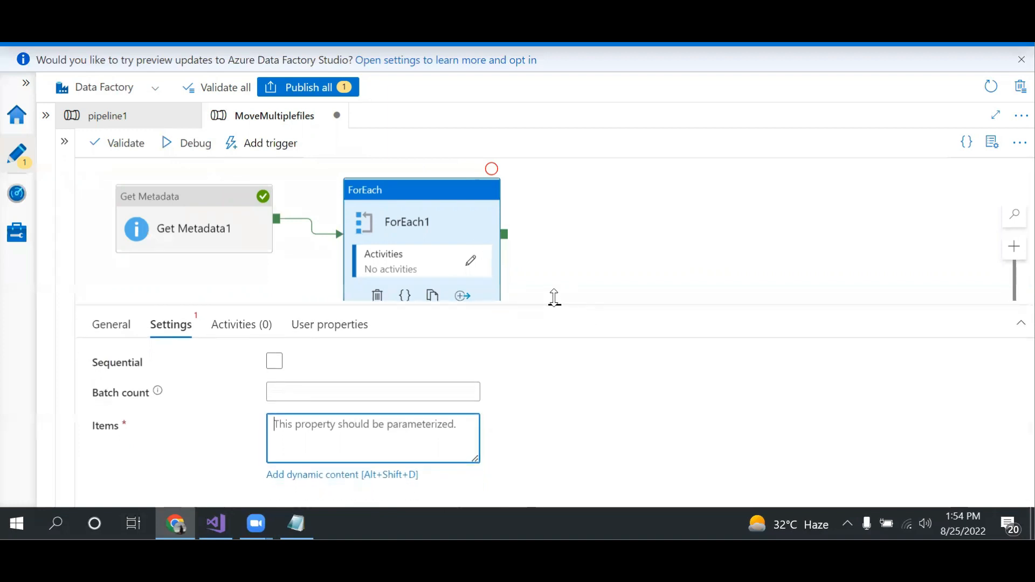
left_click(328, 470)
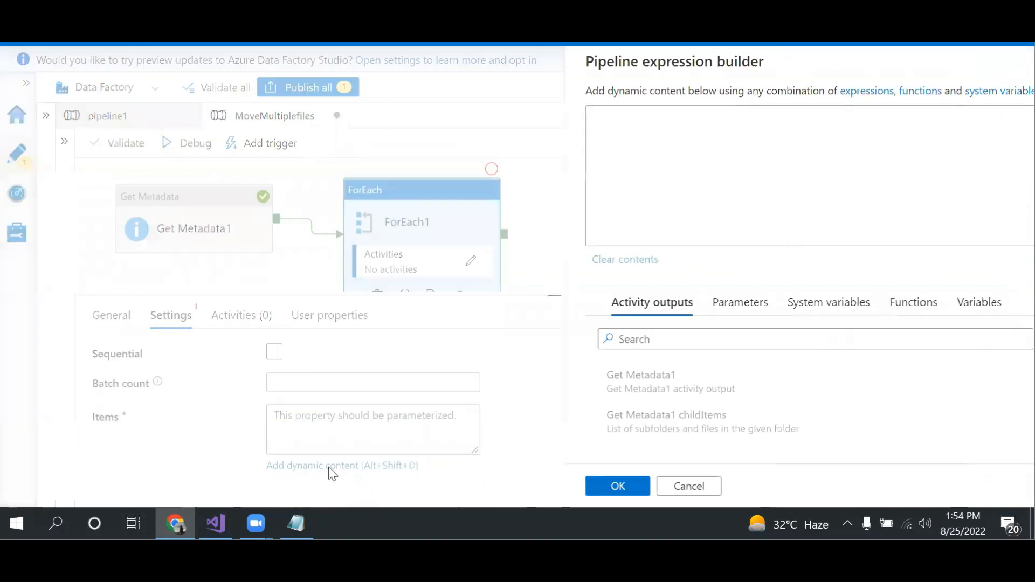
left_click(608, 392)
left_click(773, 113)
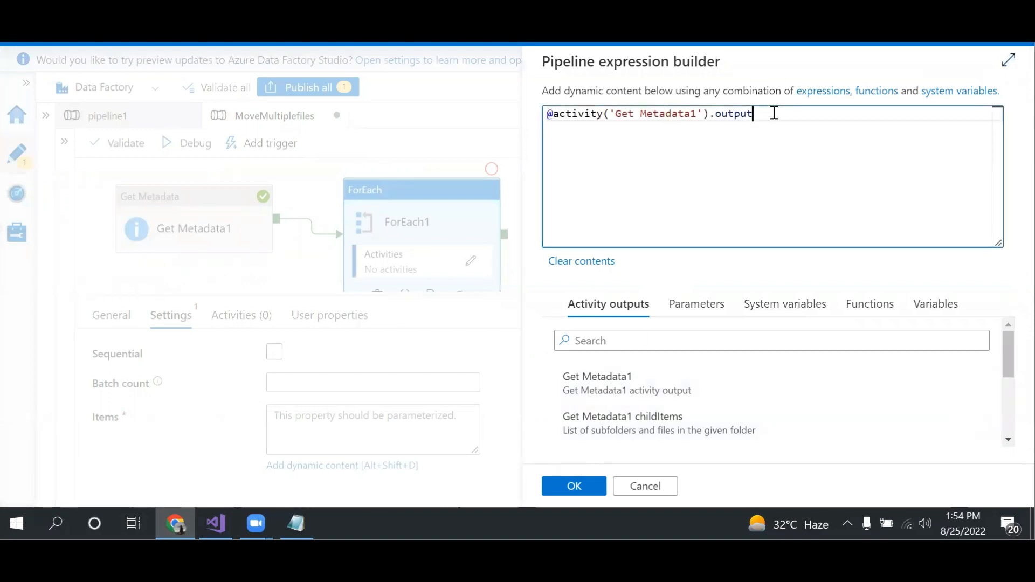
type(".chil")
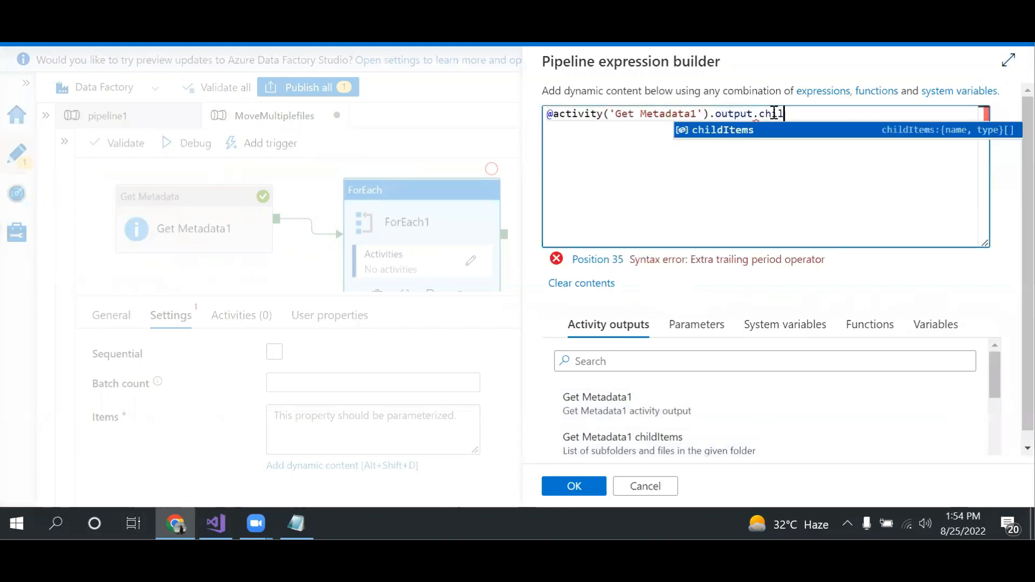
left_click(732, 131)
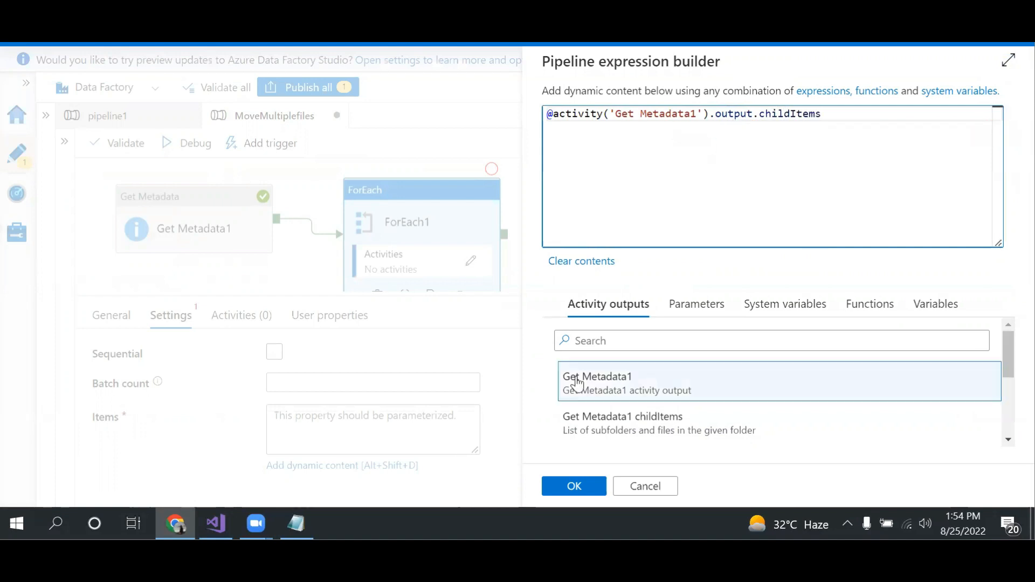
left_click(574, 488)
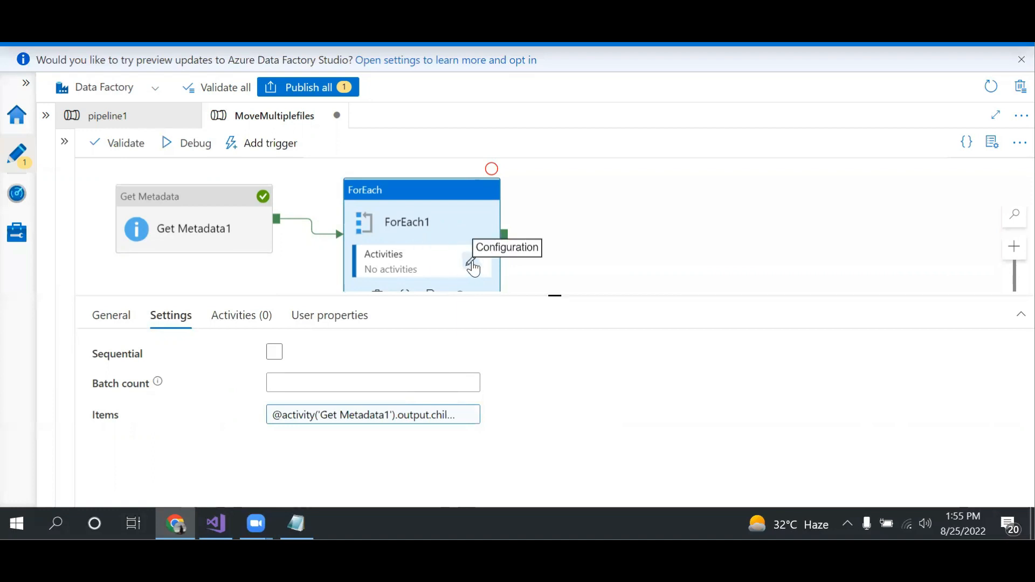
Open the inner canvas of ForEach1, search the activities for "cop" and place a Copy data activity there.
left_click(470, 262)
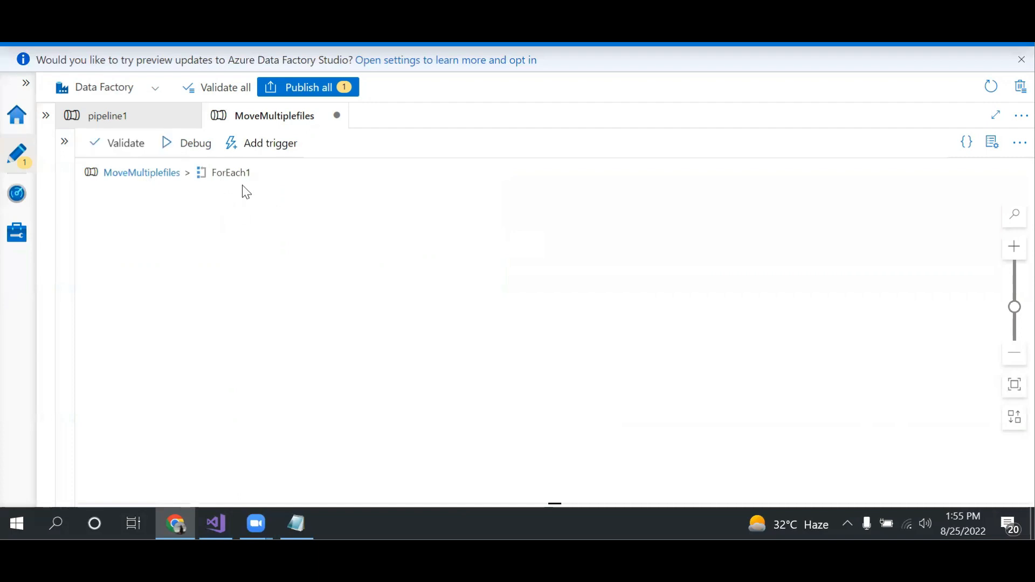
left_click(64, 141)
left_click_drag(122, 172, 65, 178)
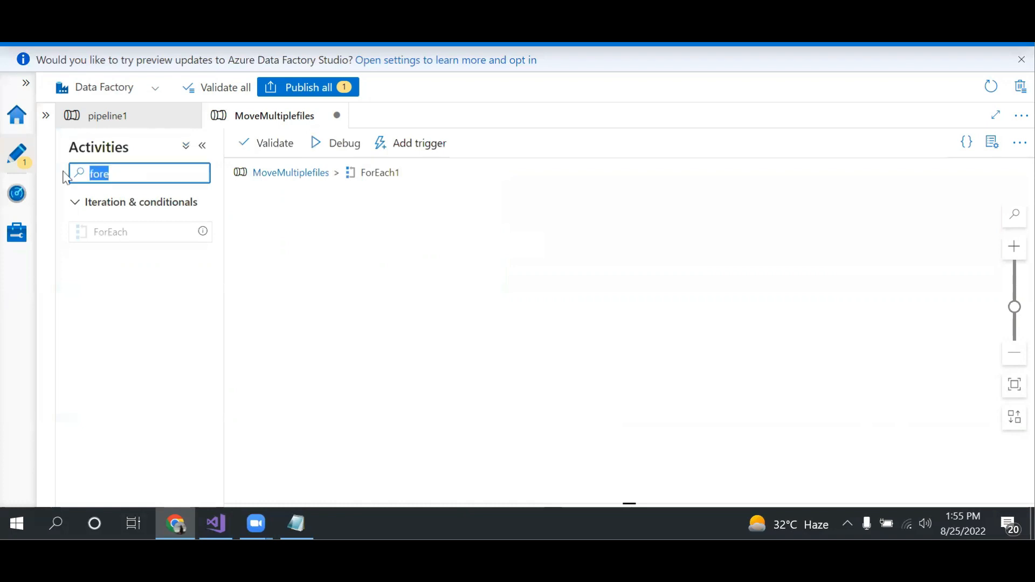
type("cop")
left_click_drag(130, 233, 313, 207)
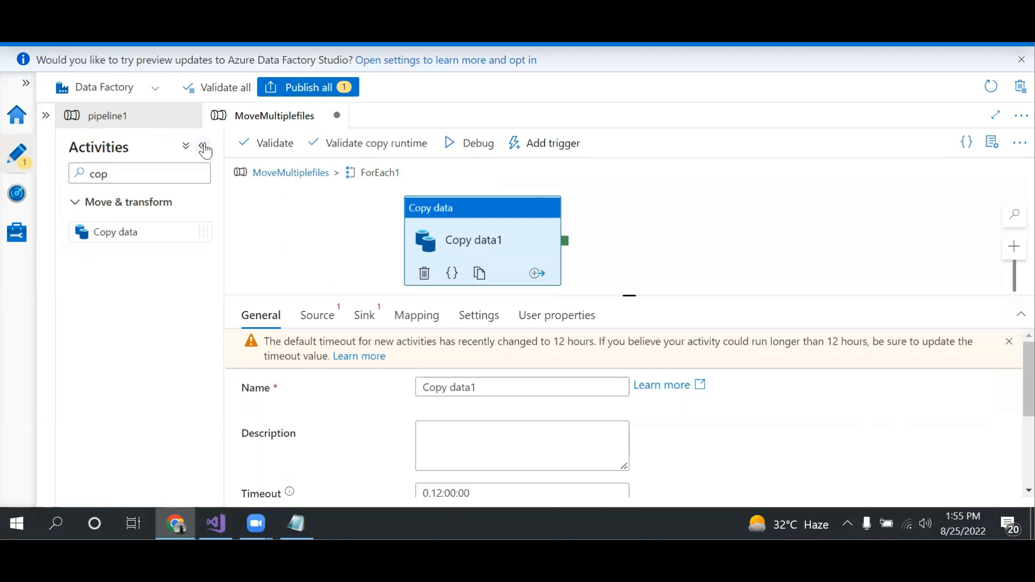
Set Copy data1's source dataset to DS_Src and its file path type to Wildcard file path.
left_click(204, 149)
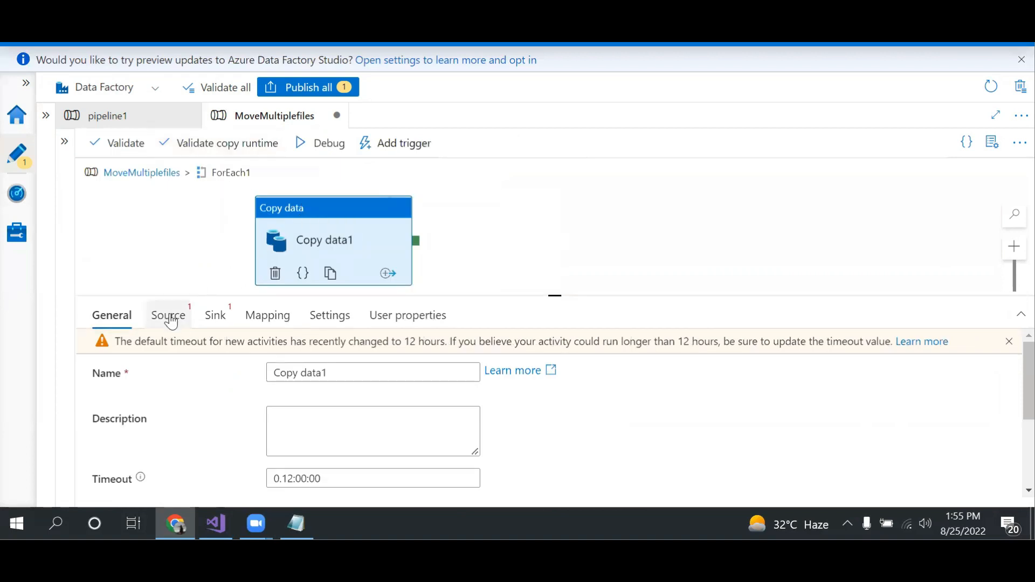
left_click(171, 318)
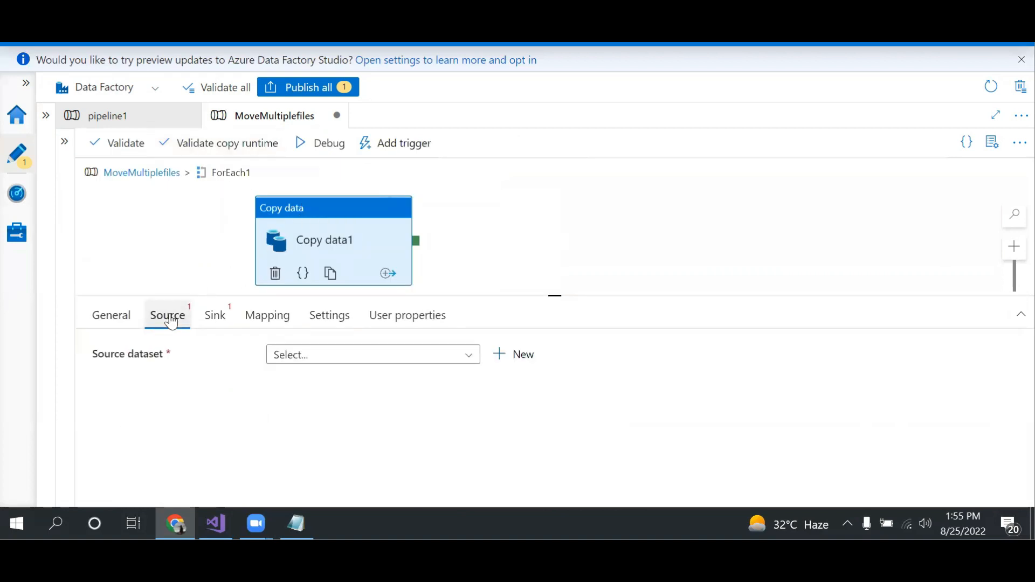
left_click(316, 365)
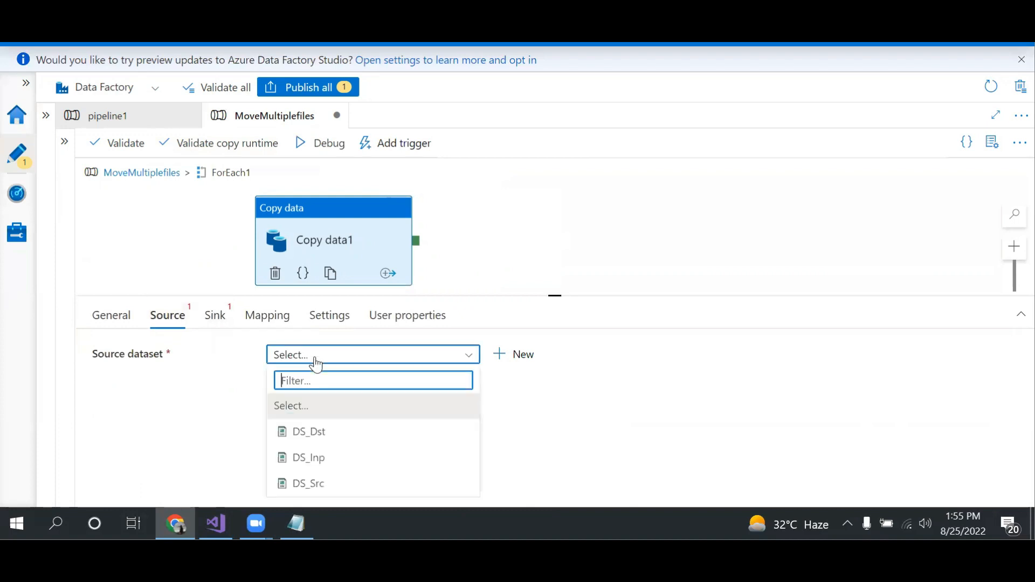
left_click(305, 487)
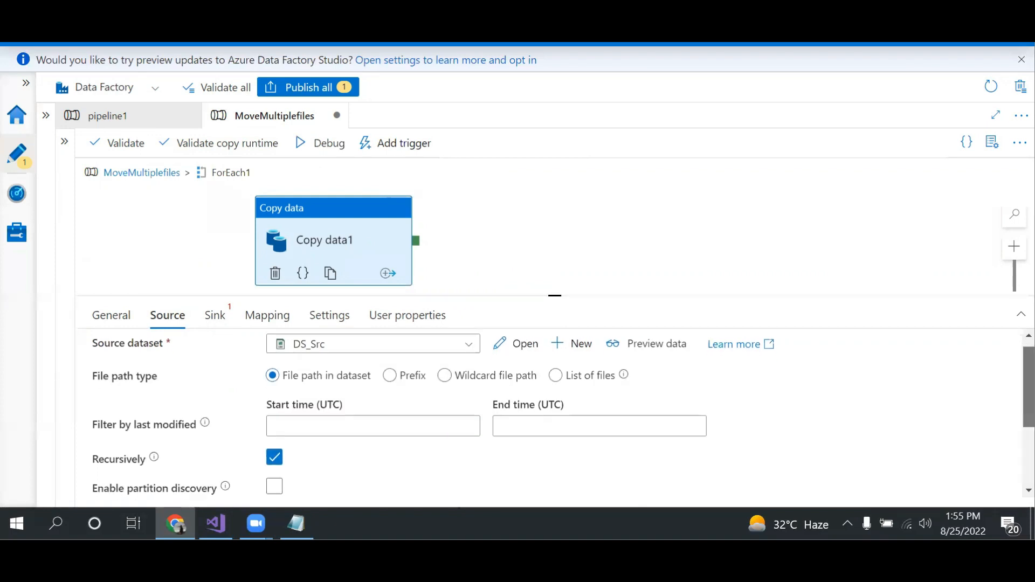
left_click(444, 375)
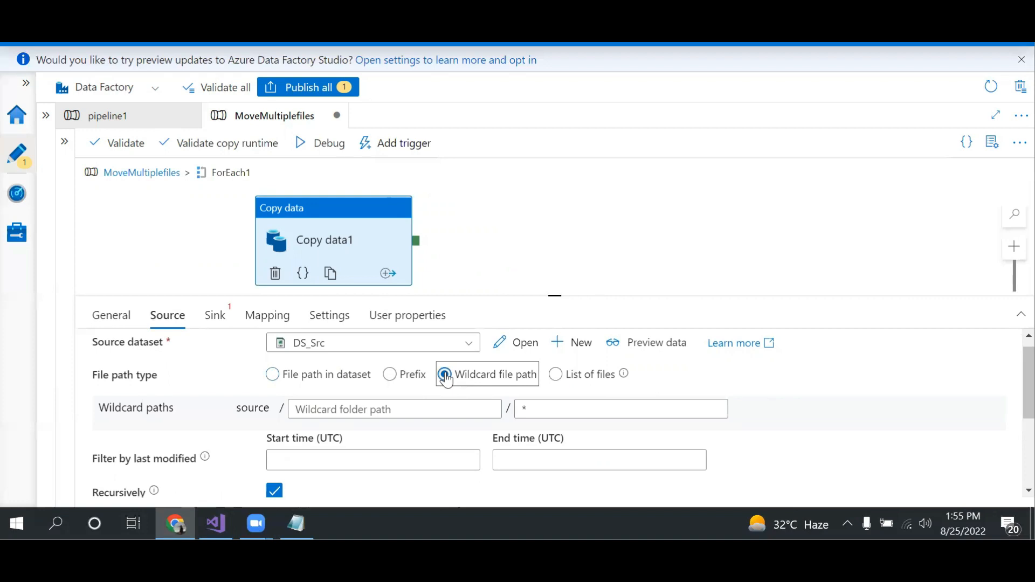
left_click(537, 411)
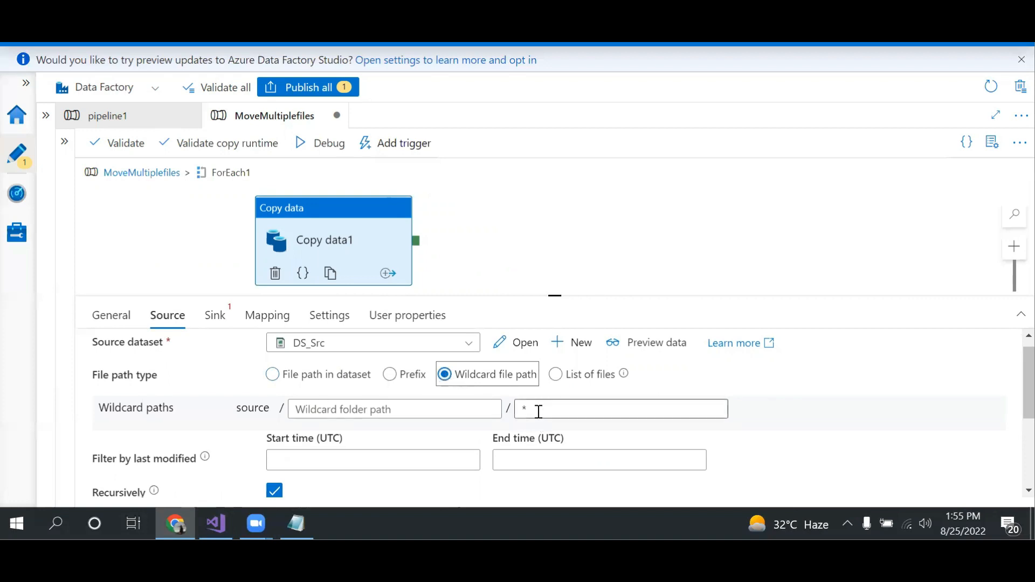
key("BackSpace")
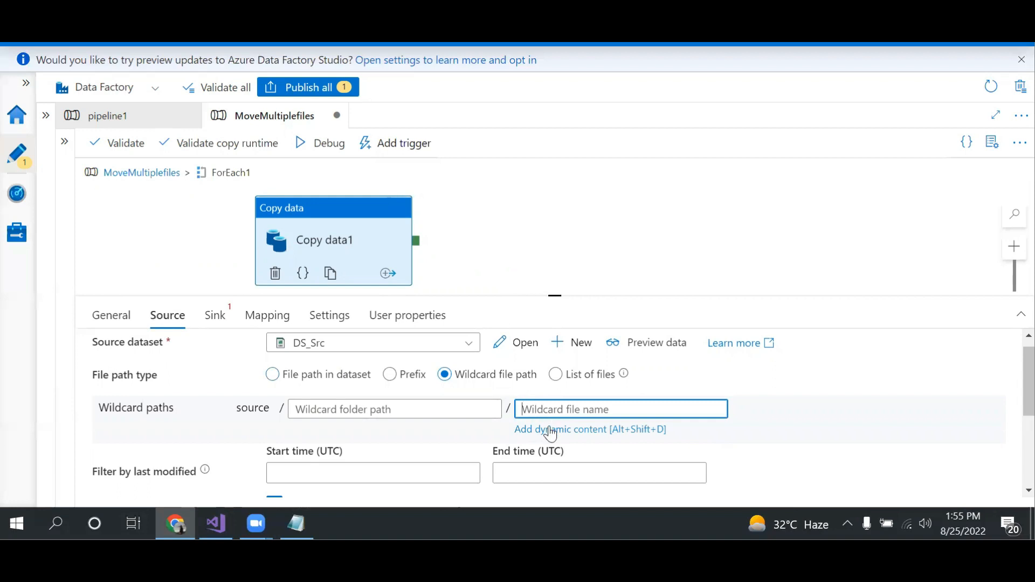
left_click(550, 431)
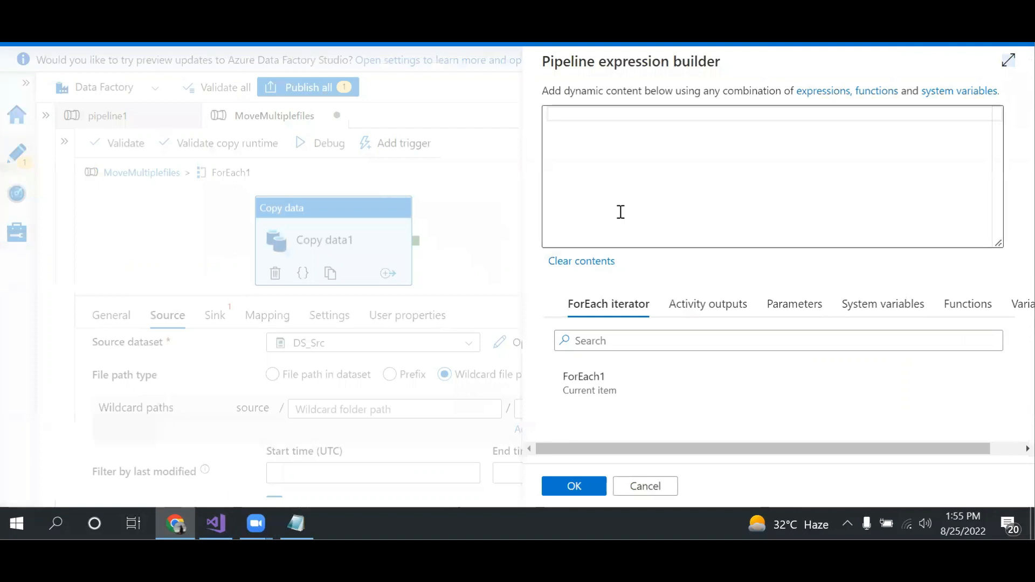
left_click(611, 383)
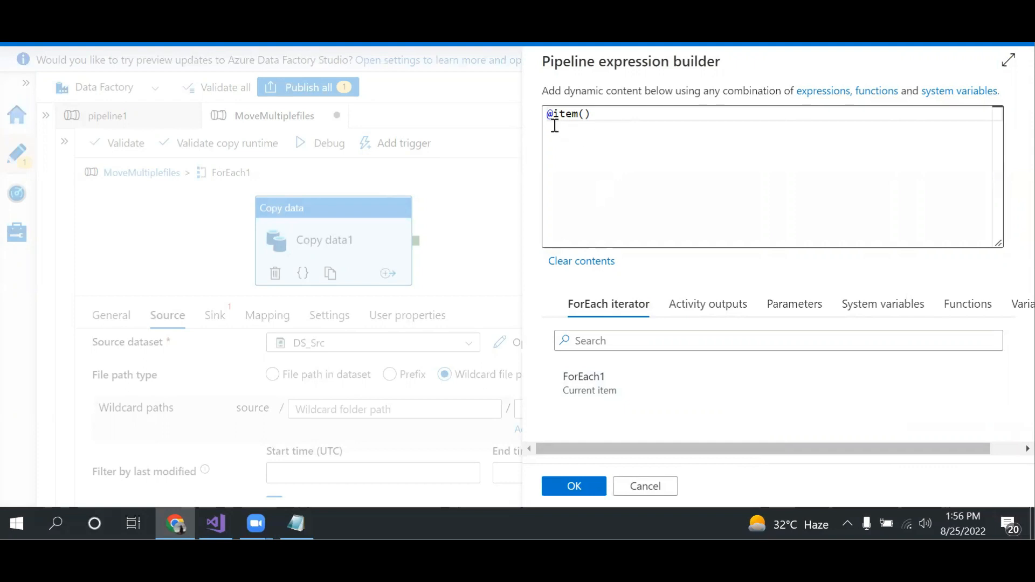
left_click(599, 119)
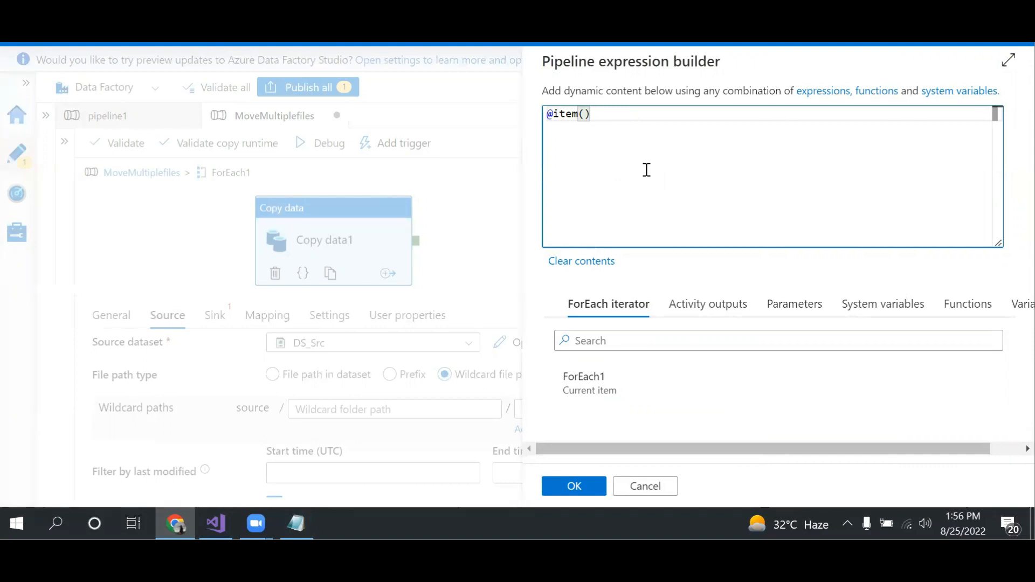
type(".name")
left_click(569, 496)
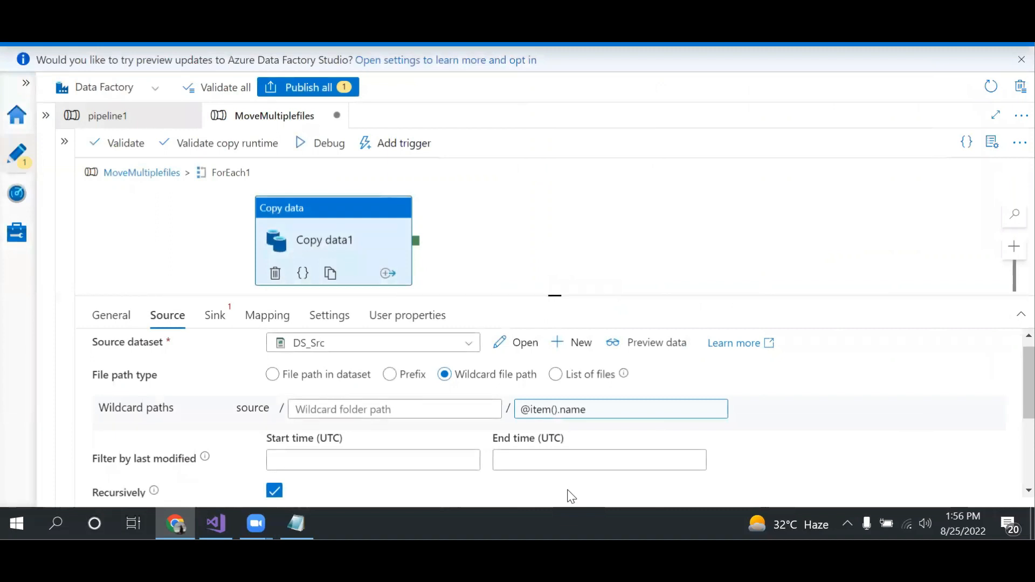
Set the sink dataset of Copy data1 to DS_Dst.
left_click(228, 320)
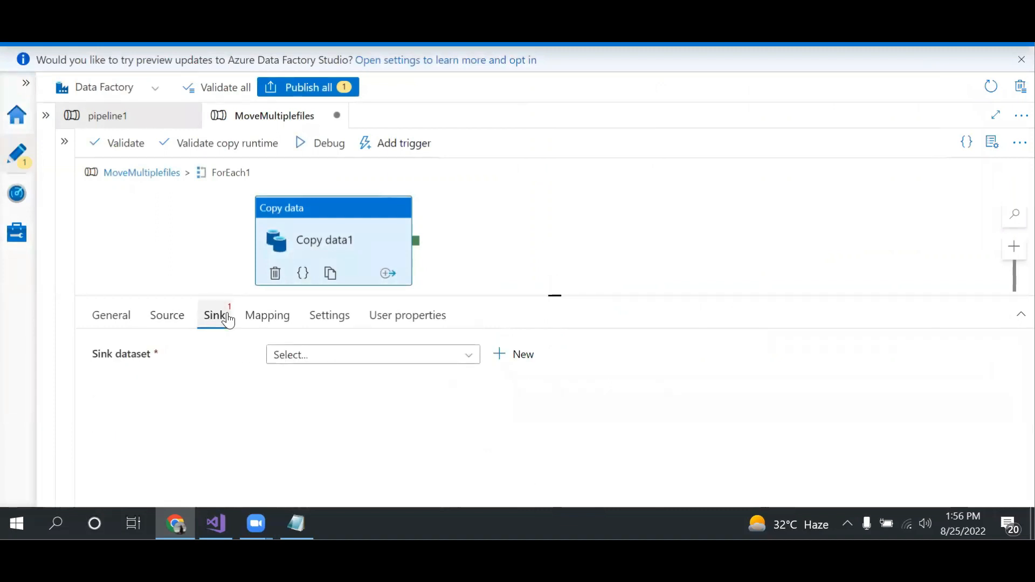
left_click(314, 365)
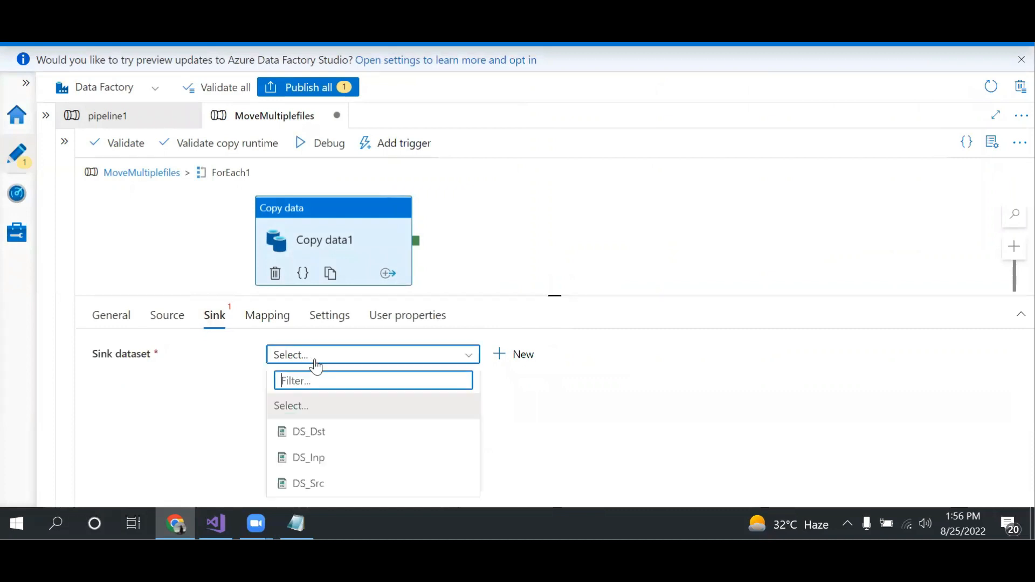
left_click(317, 435)
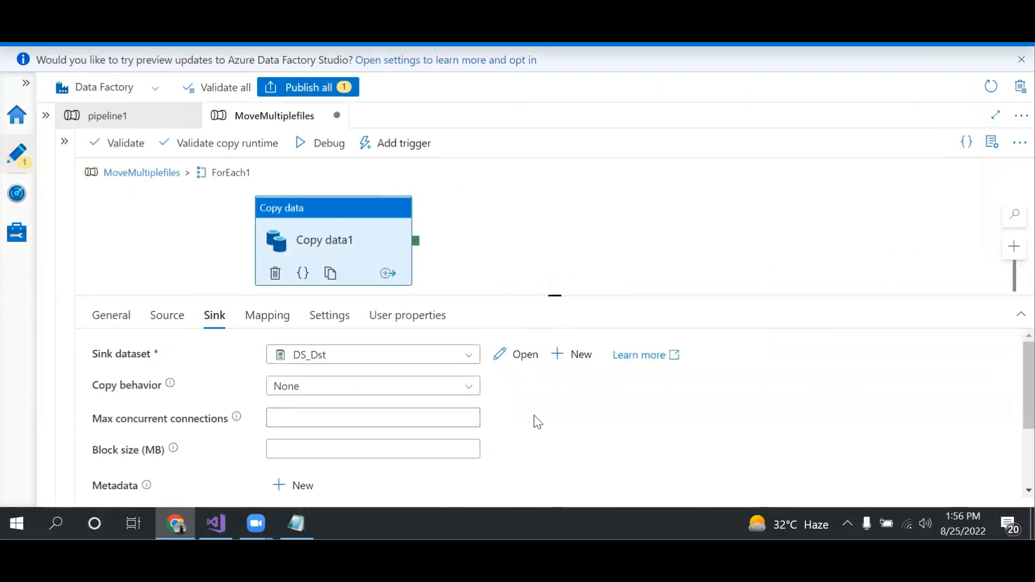
Open the DS_Dst dataset to check its connection and publish the pending MoveMultiplefiles pipeline.
left_click(512, 356)
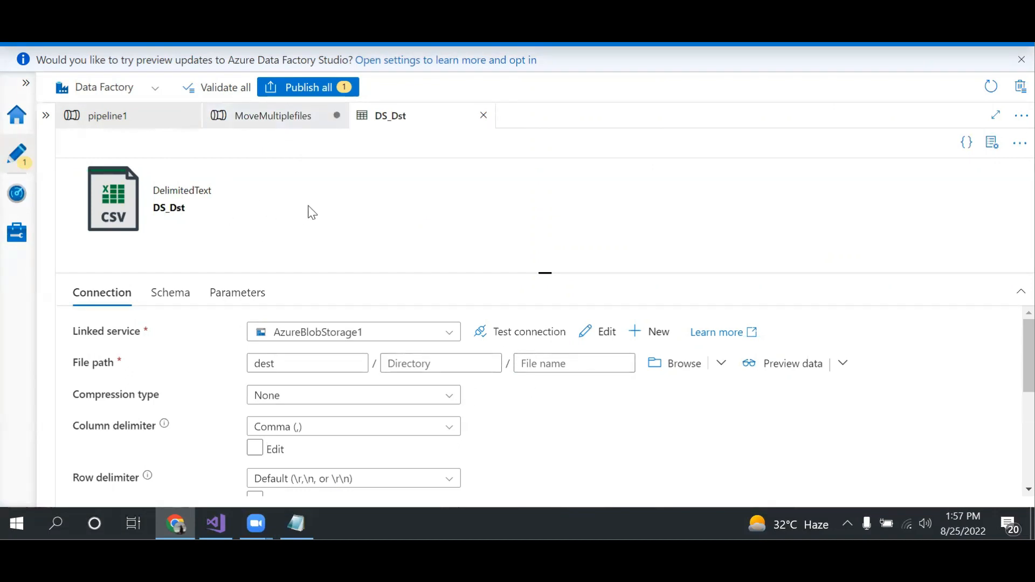
left_click(293, 95)
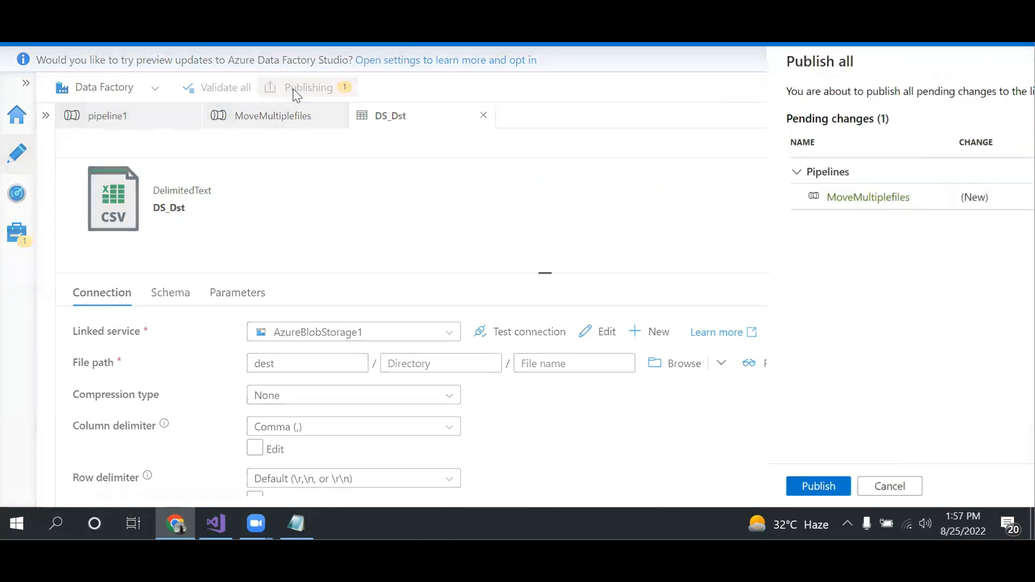
left_click(596, 491)
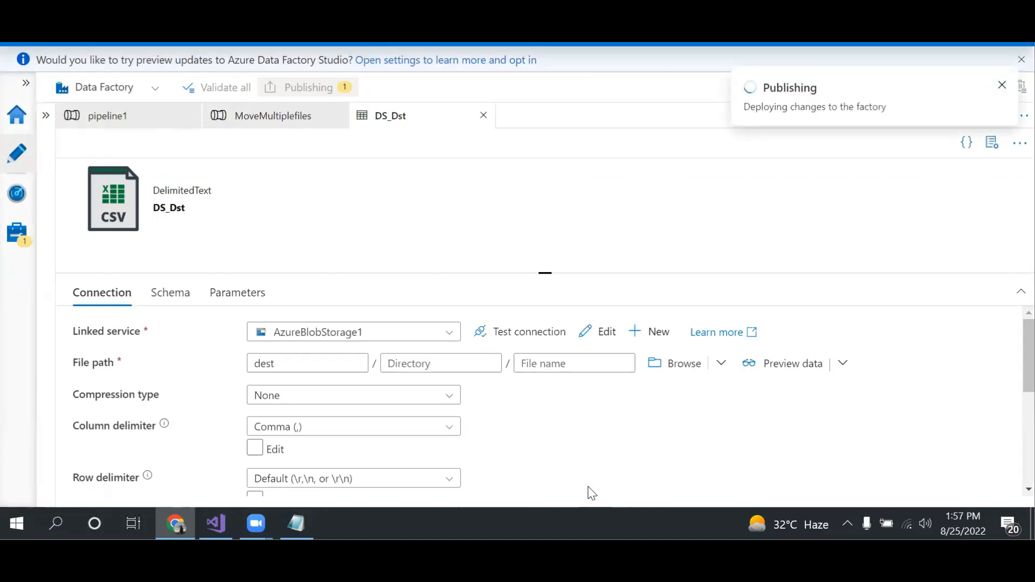
Return to the top-level canvas of MoveMultiplefiles and close pipeline1.
left_click(283, 128)
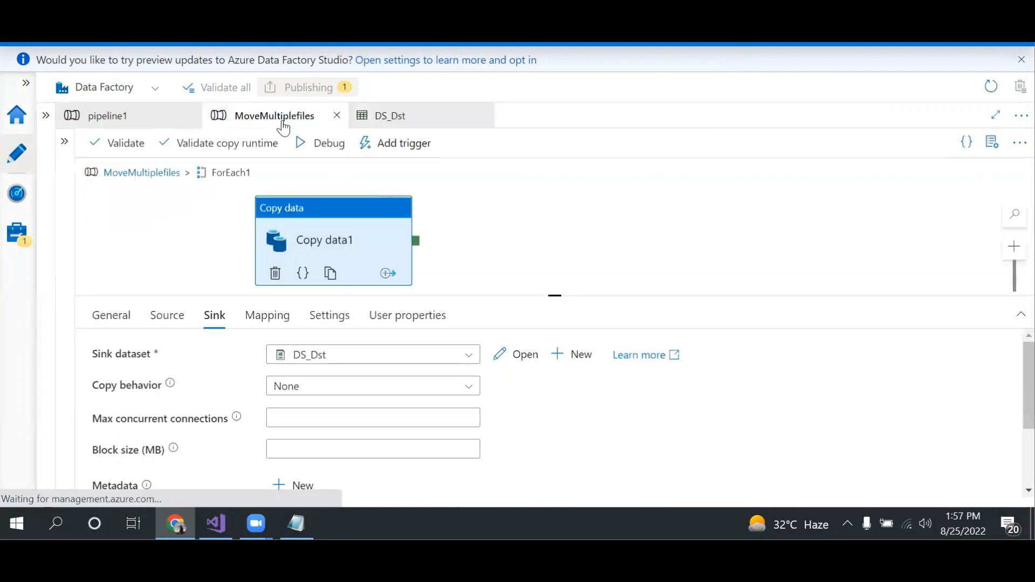
left_click(126, 118)
left_click(269, 115)
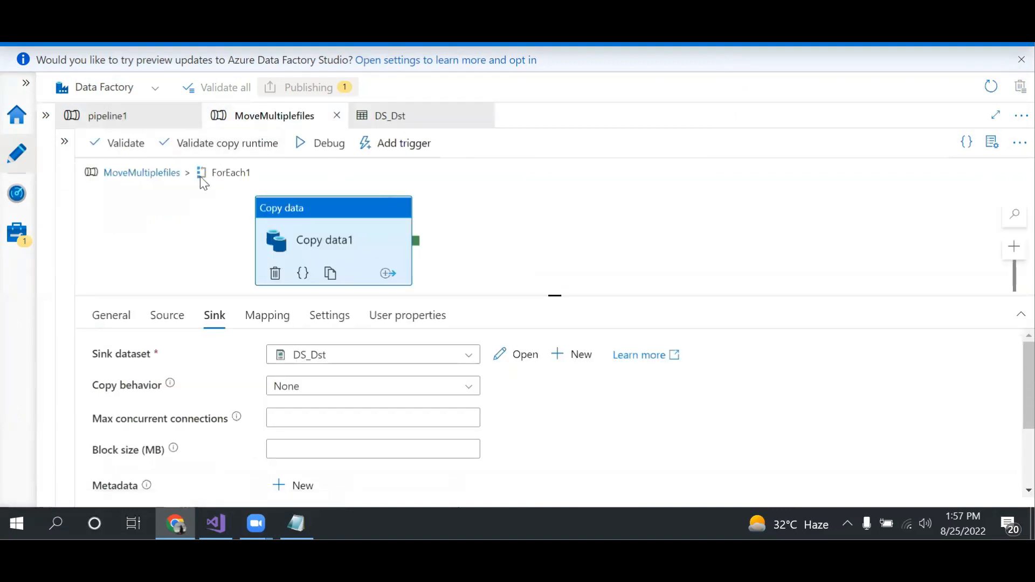
left_click(159, 171)
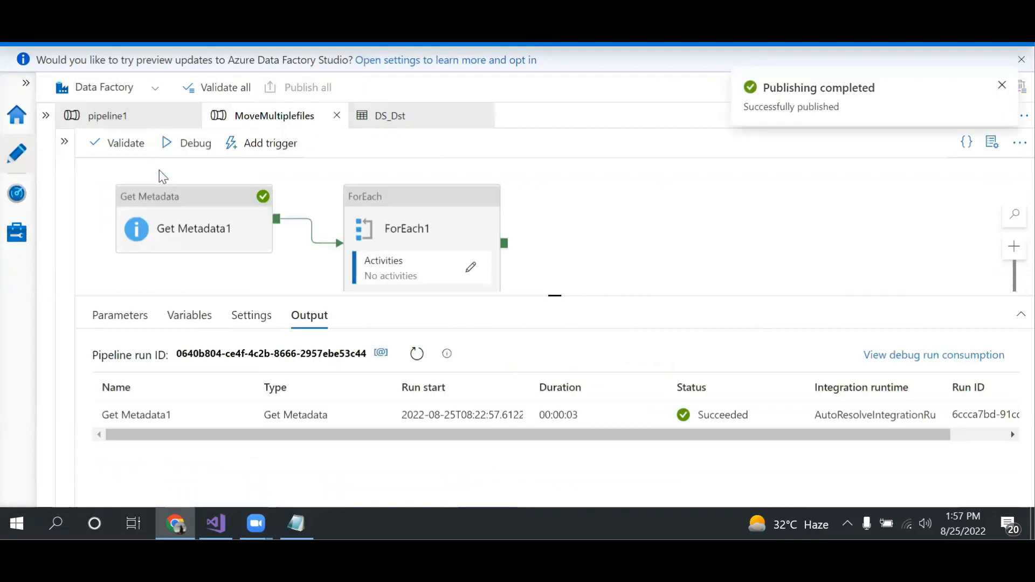
left_click(190, 116)
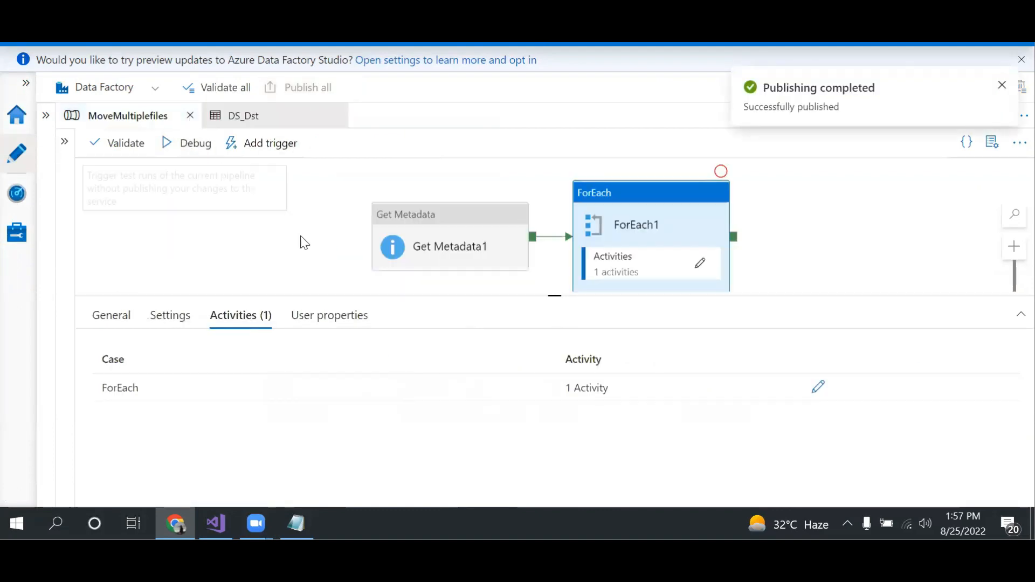
Review Get Metadata1 and ForEach1, open ForEach1's inner activities and validate the pipeline.
left_click(430, 208)
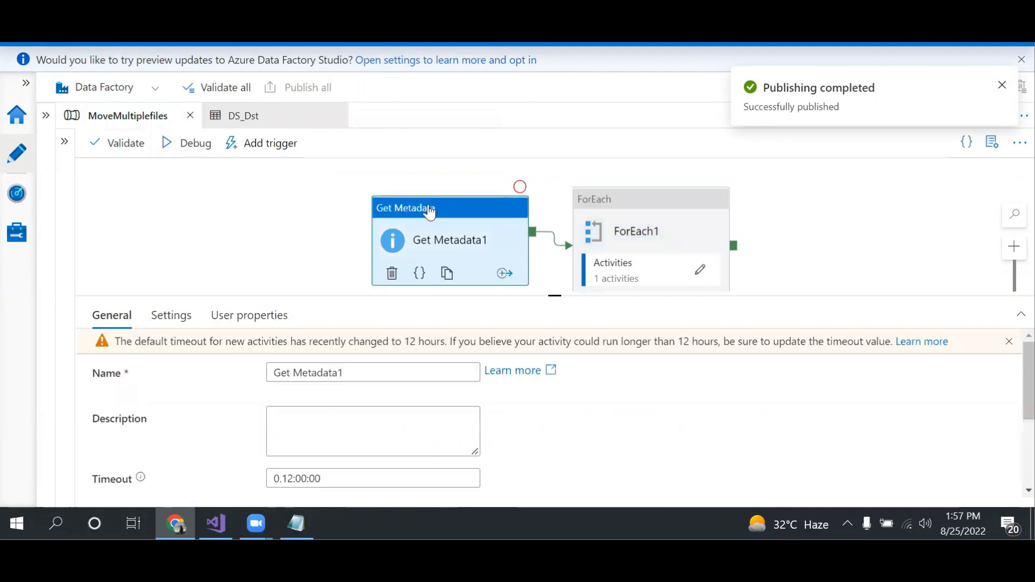
left_click(638, 213)
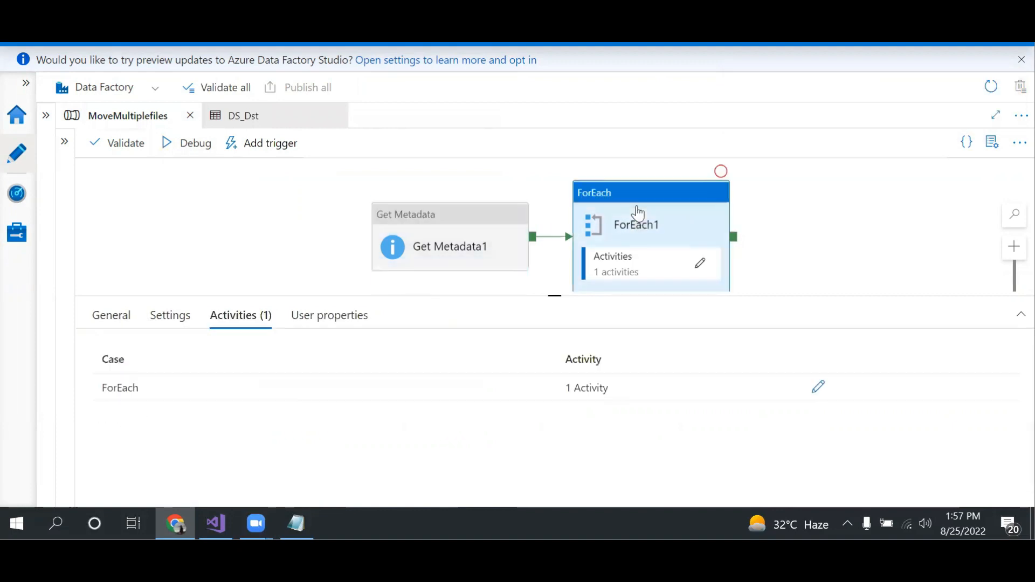
left_click(702, 268)
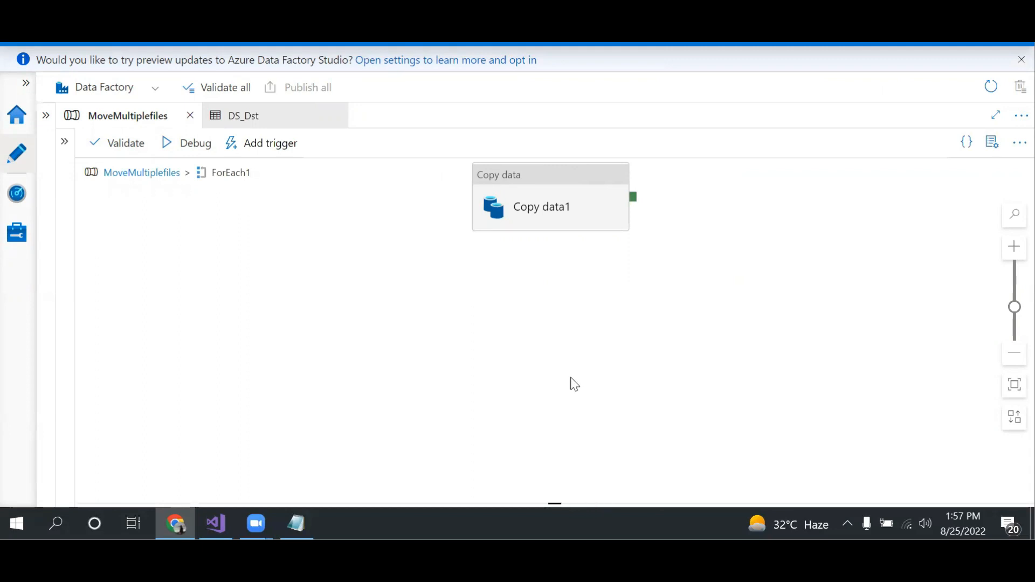
left_click(126, 144)
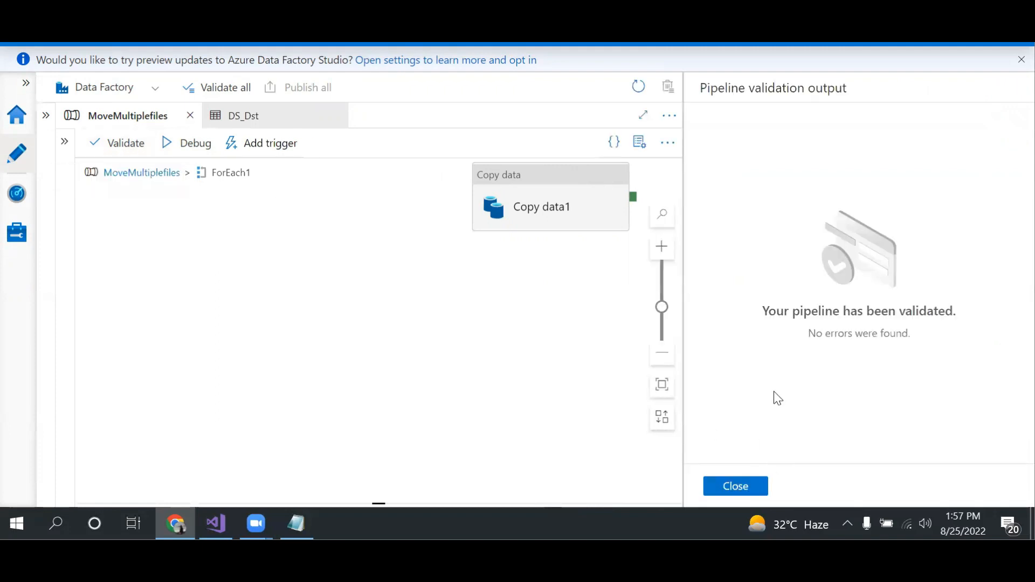
left_click(748, 487)
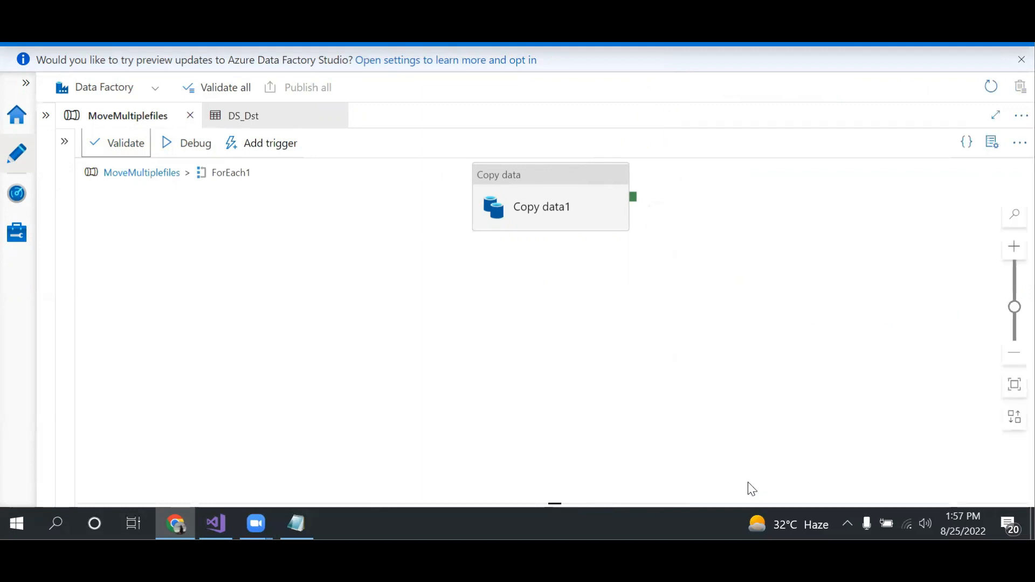
Trigger an immediate run of the published MoveMultiplefiles pipeline without parameters.
left_click(287, 145)
left_click(286, 171)
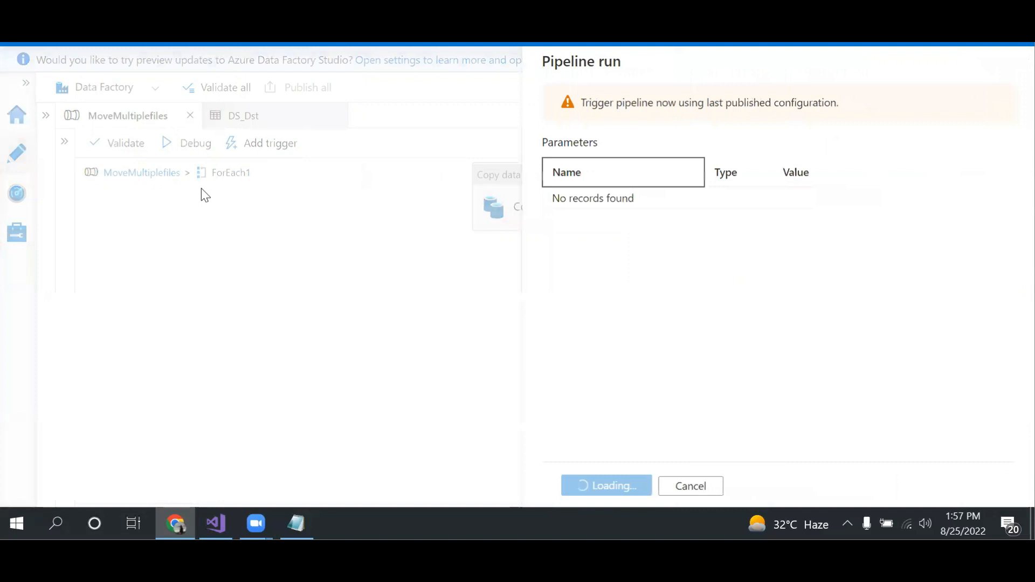
left_click(594, 485)
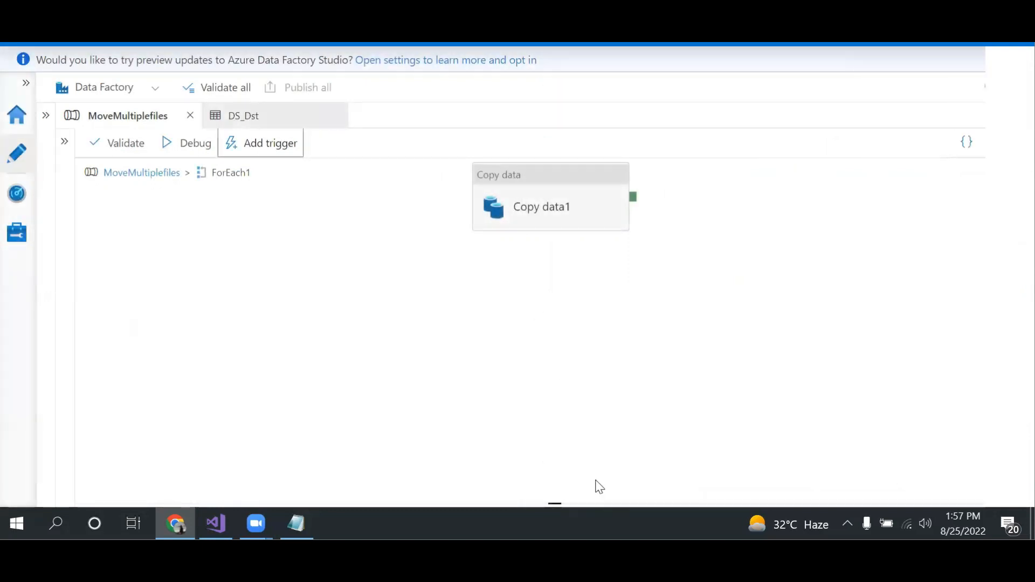
Switch to the dest container of the sademo451 storage account in the Azure portal and refresh its blob list.
left_click(123, 173)
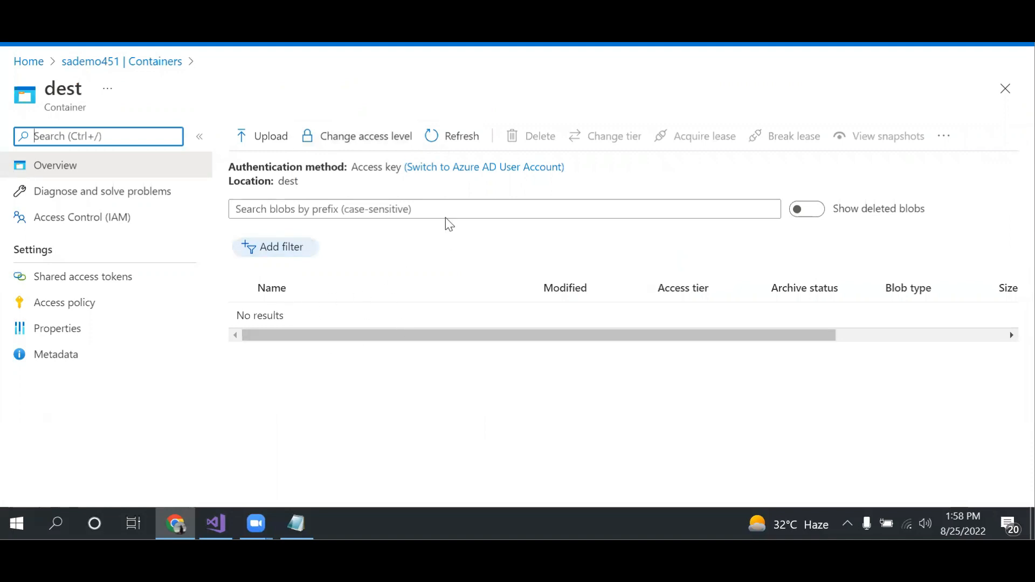
left_click(431, 140)
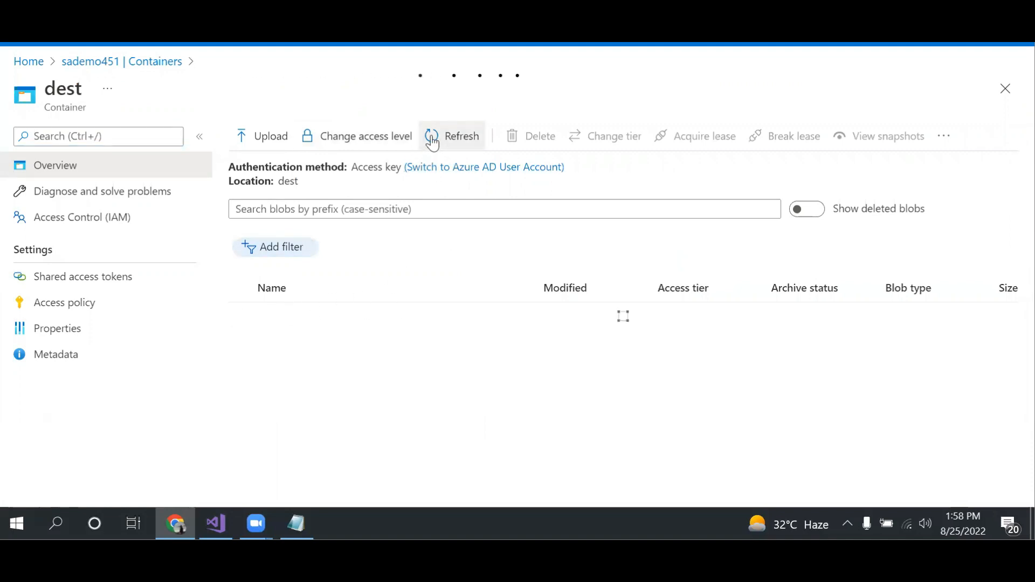